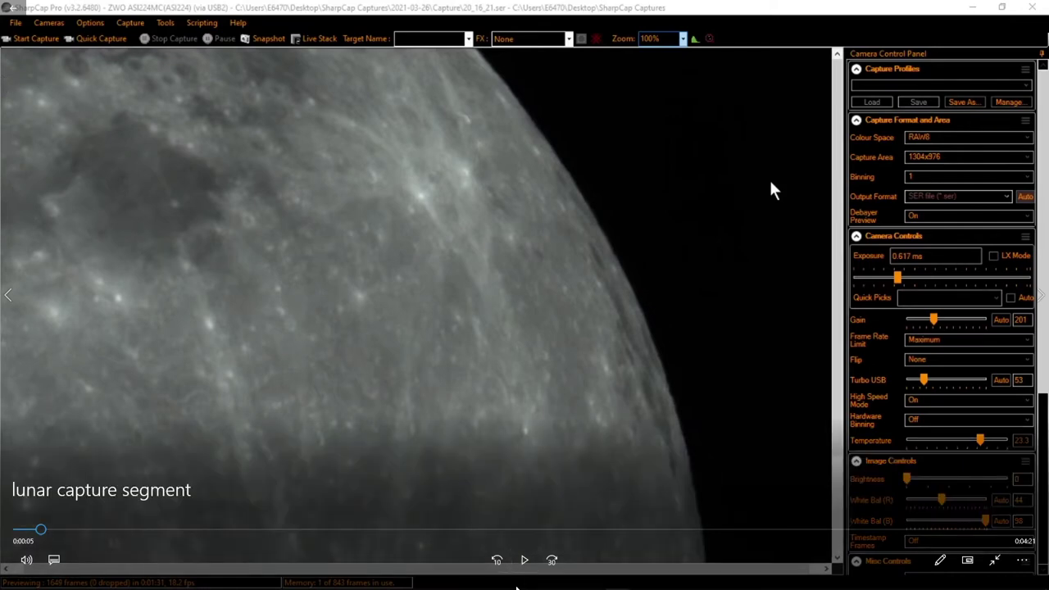
Zoom the ZWO ASI224MC live lunar preview to 200% with the Zoom dropdown.
left_click(525, 559)
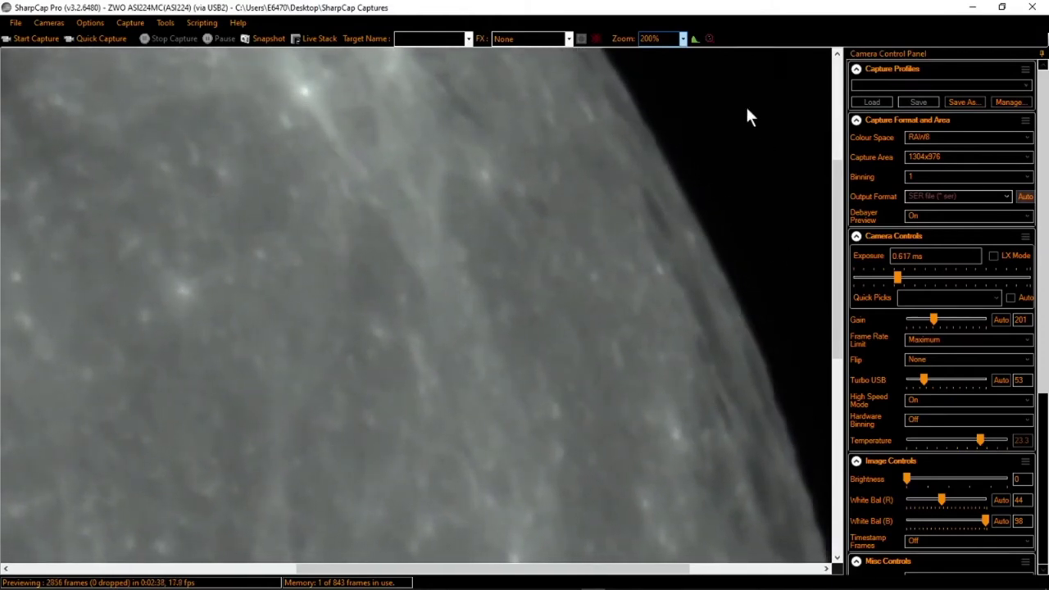
left_click(683, 39)
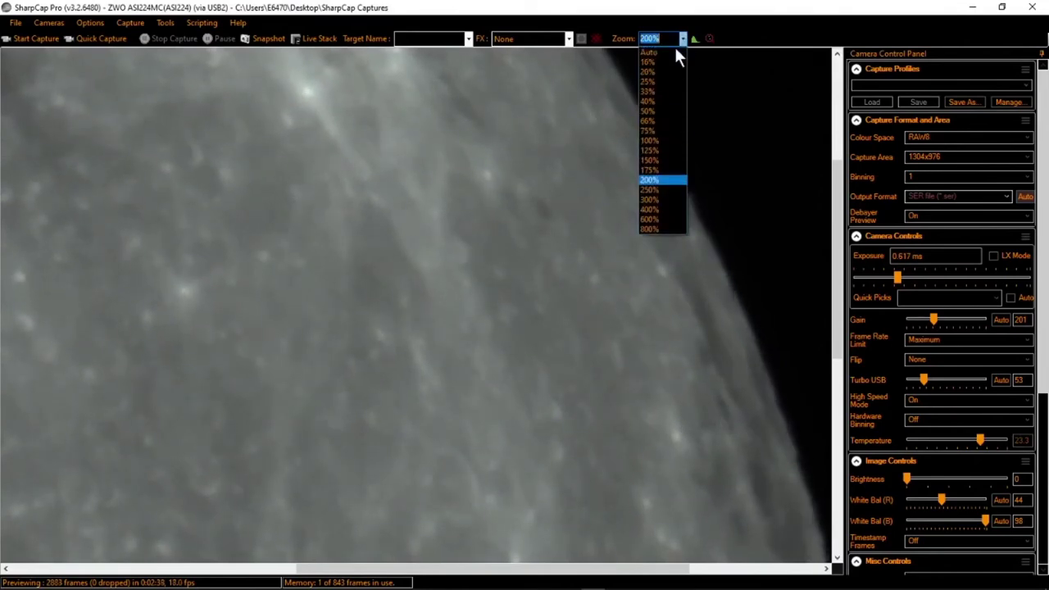
Switch the live lunar preview back to 100% zoom.
left_click(654, 141)
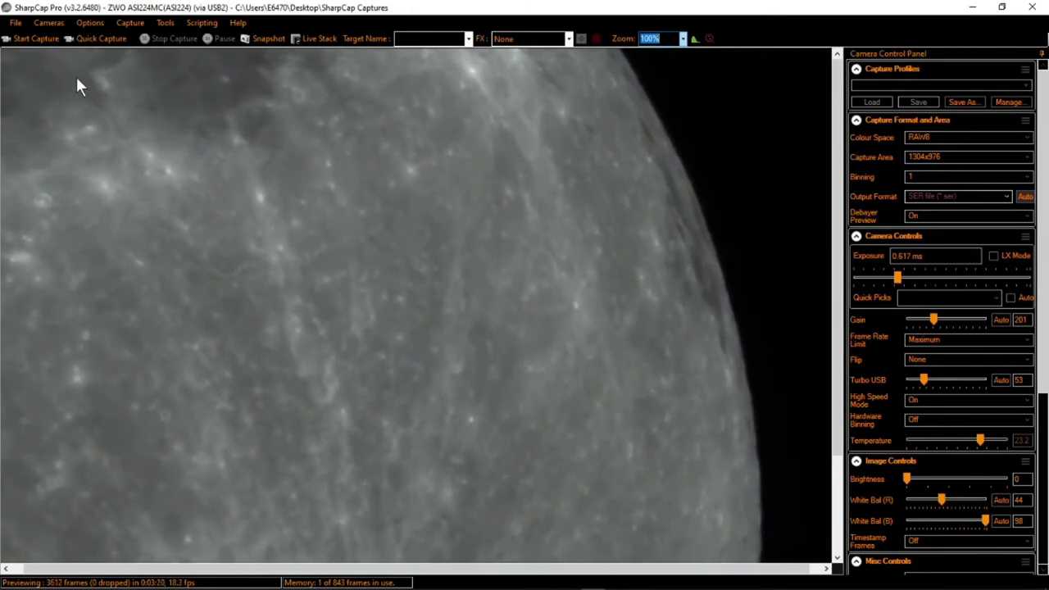
left_click(91, 27)
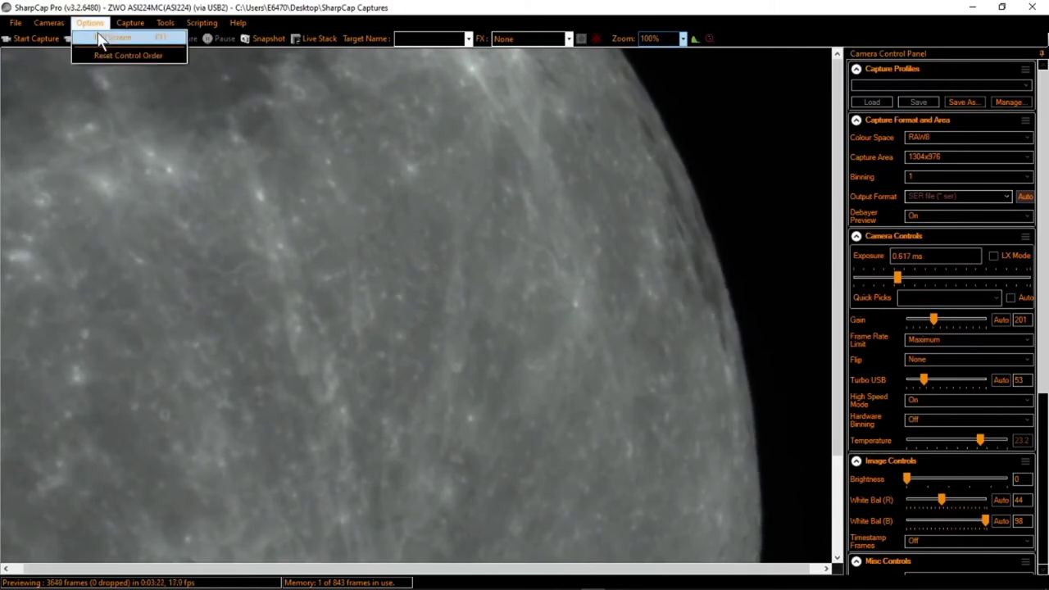
Capture 1000 frames of the moon to 20_19_50.ser with Start Capture.
mouse_move(129, 23)
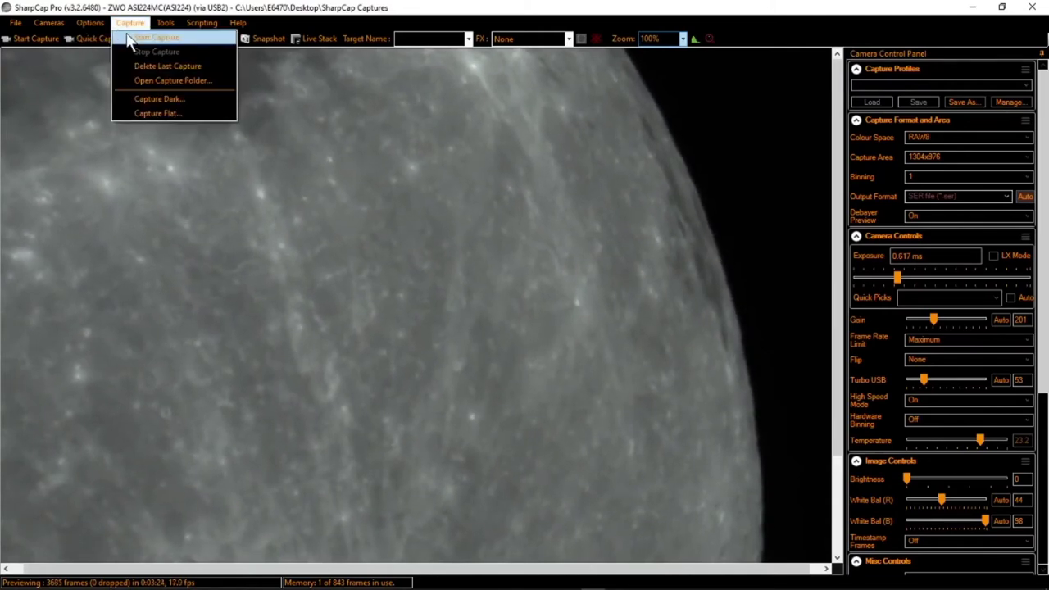
left_click(129, 38)
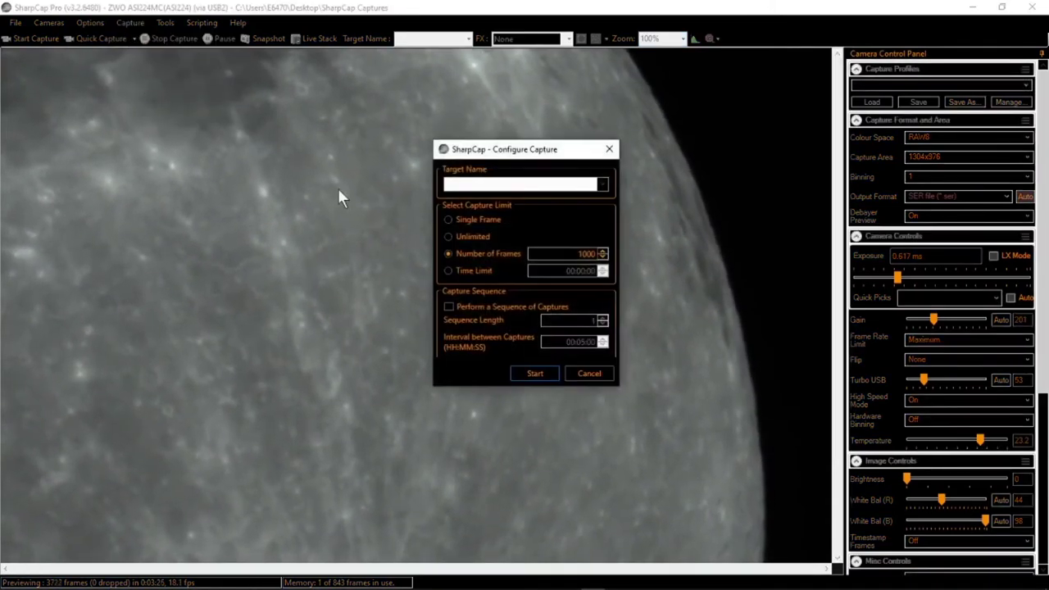
left_click(529, 370)
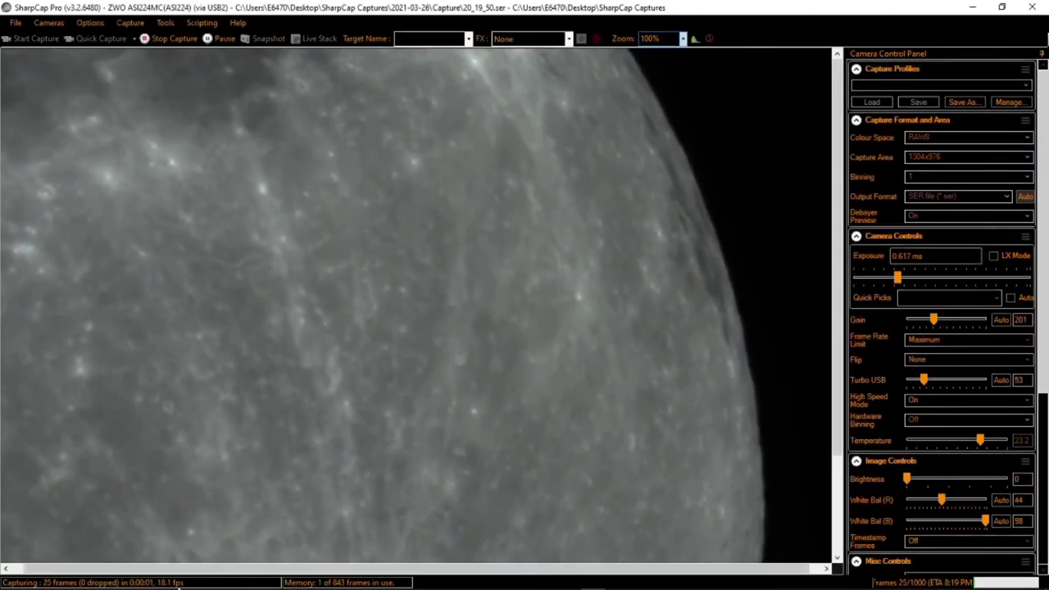
mouse_move(179, 588)
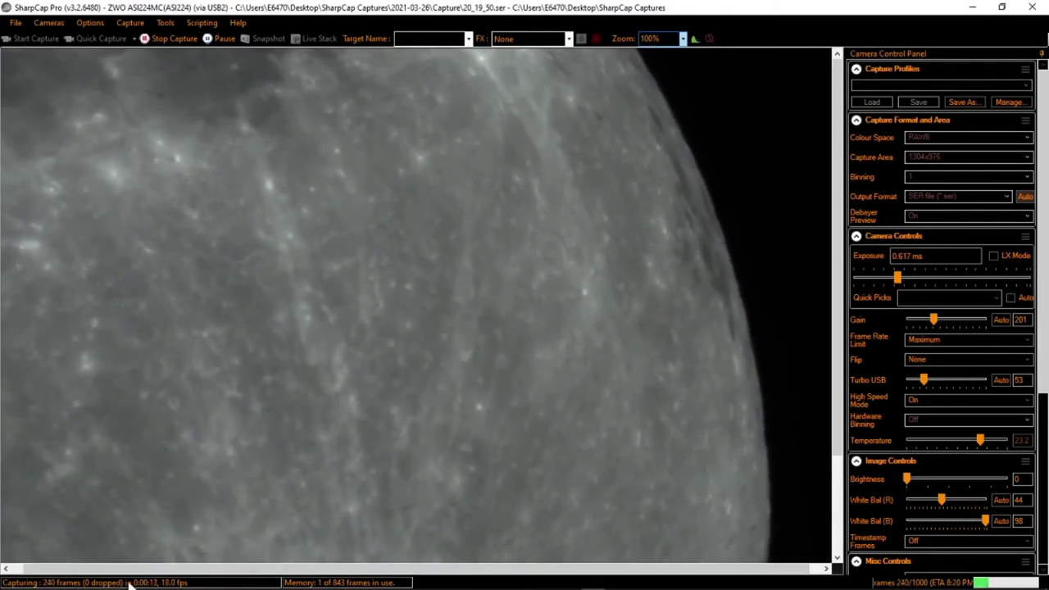
mouse_move(95, 97)
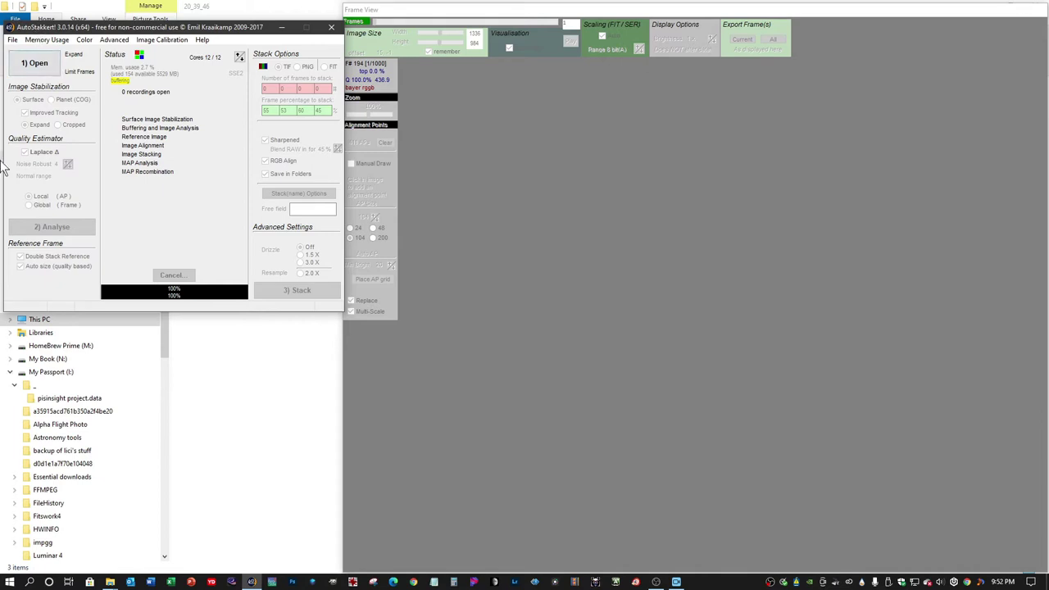
Open the 20_39_46.ser recording in AutoStakkert!, loading all 1000 frames.
left_click(35, 64)
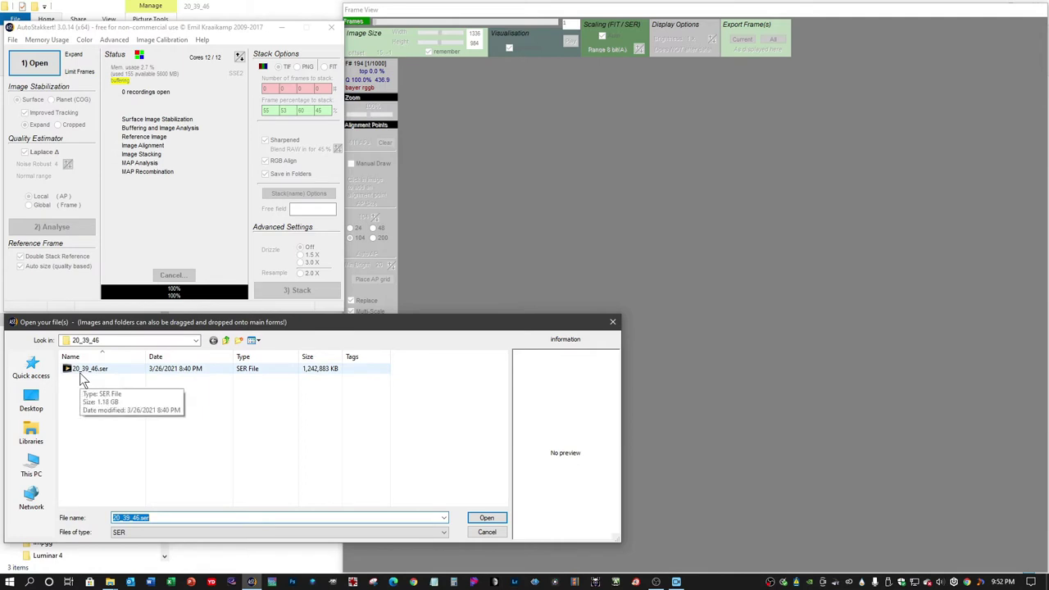
left_click(80, 372)
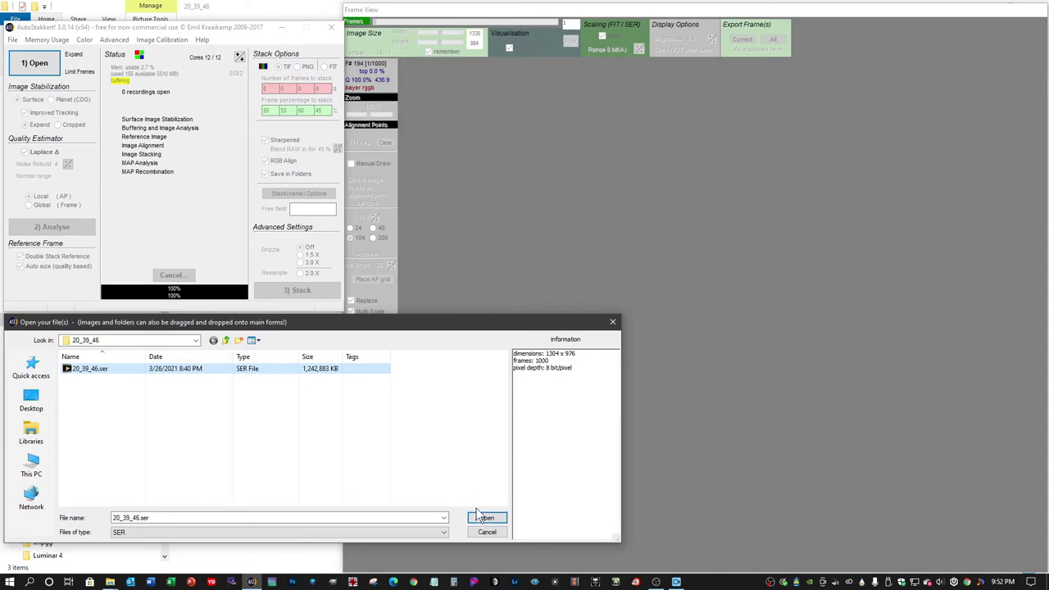
left_click(485, 519)
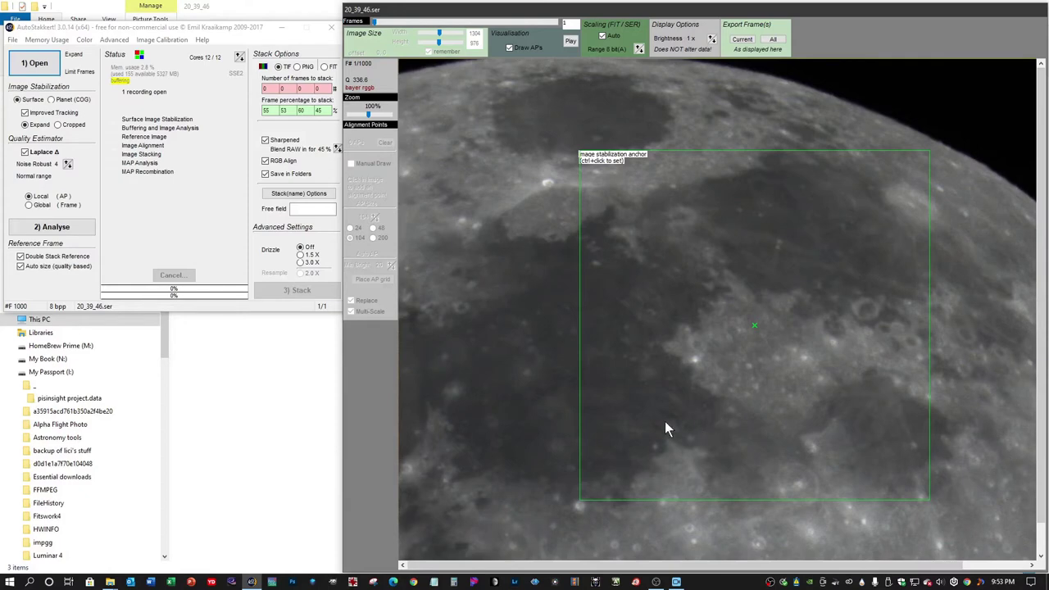
Analyse the 20_39_46.ser frames to rank them by quality.
left_click(35, 230)
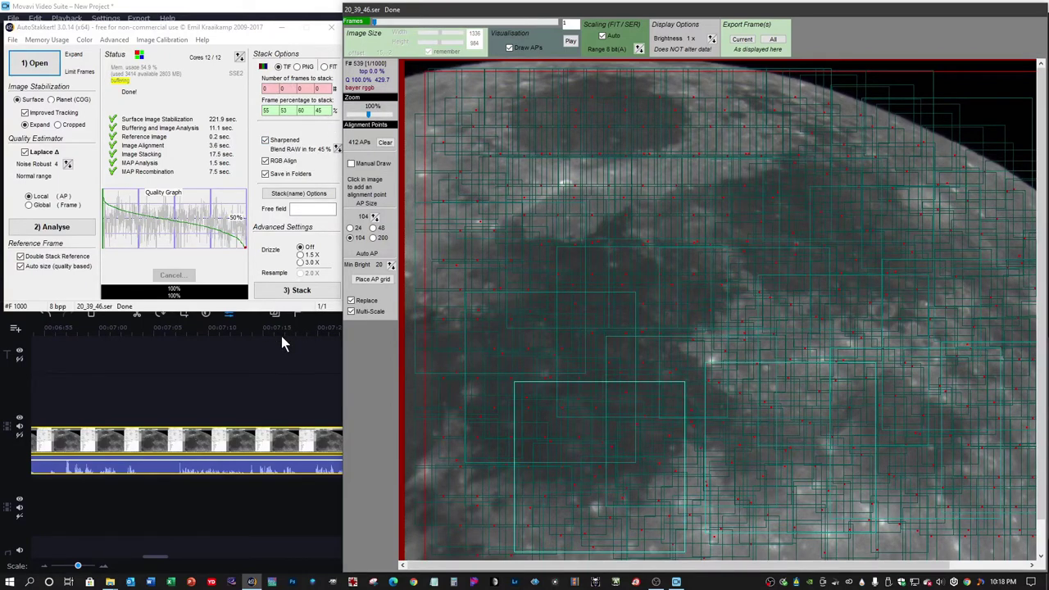
Clear the old alignment points, lay a fresh 412-point AP grid over the moon, and start stacking.
left_click(385, 142)
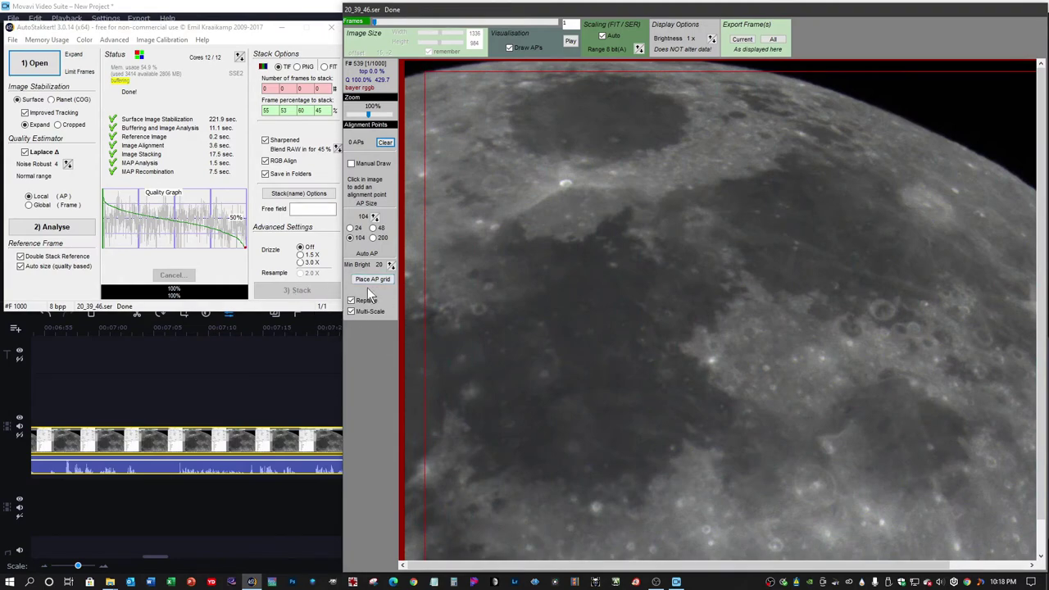
left_click(371, 279)
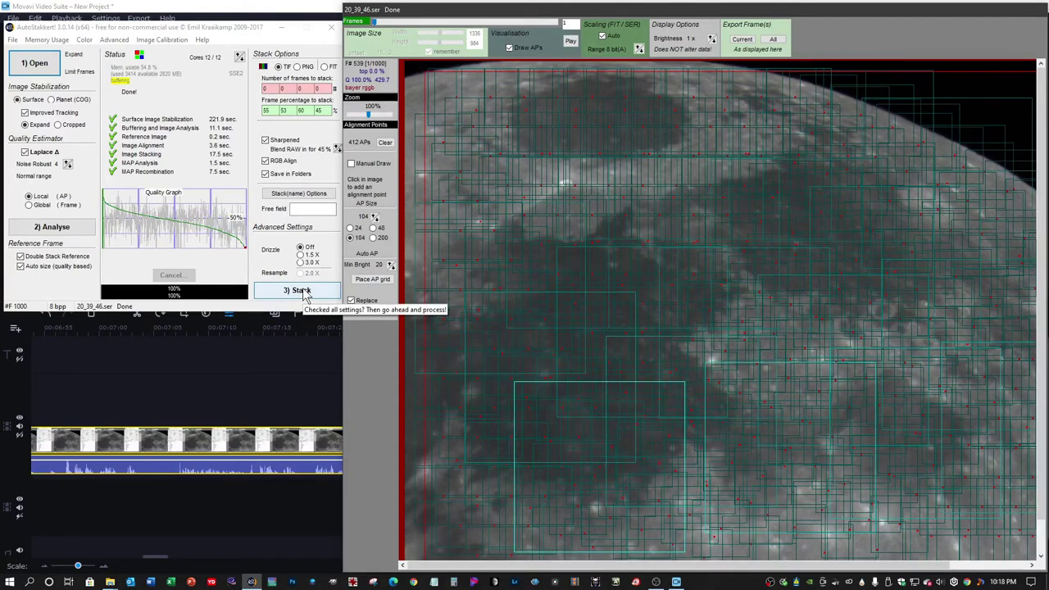
left_click(304, 293)
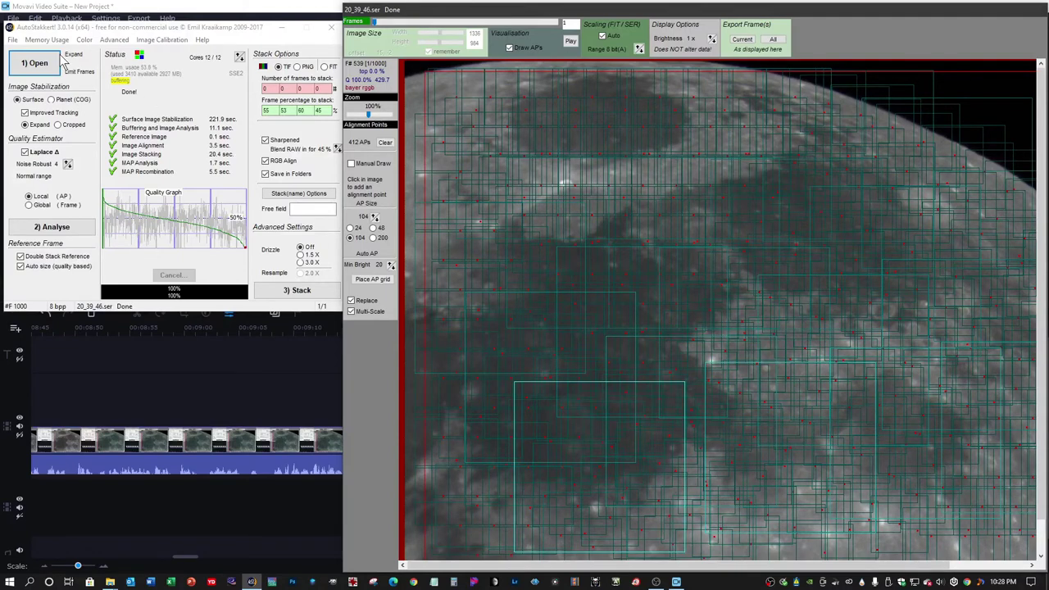
Let the 20_39_46 stack finish through MAP recombination (5.5 sec).
left_click(14, 39)
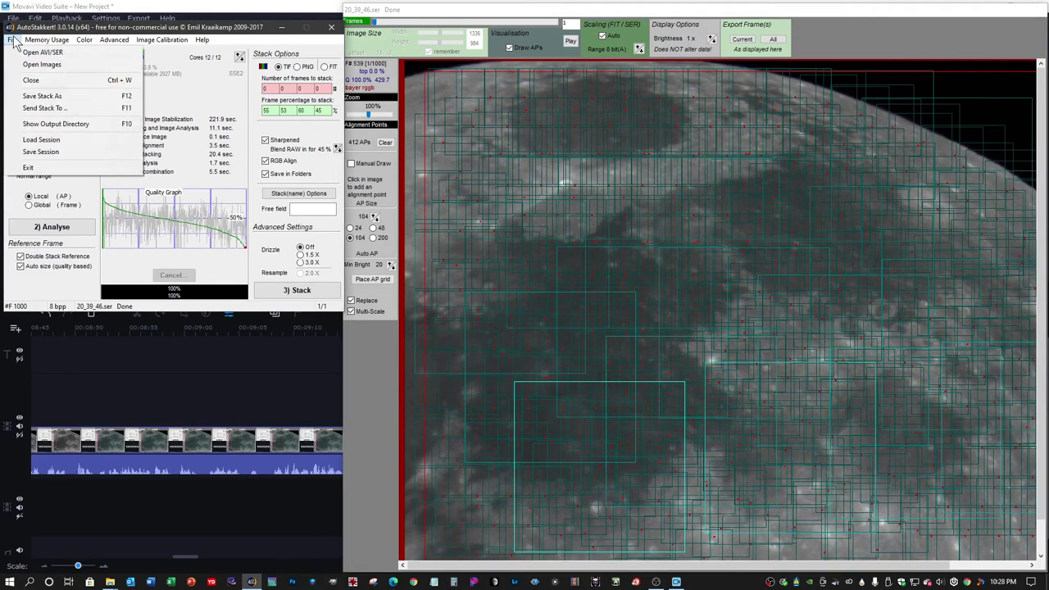
Browse in File Explorer to the 20_39_46 capture folder and open AS_45.
left_click(24, 122)
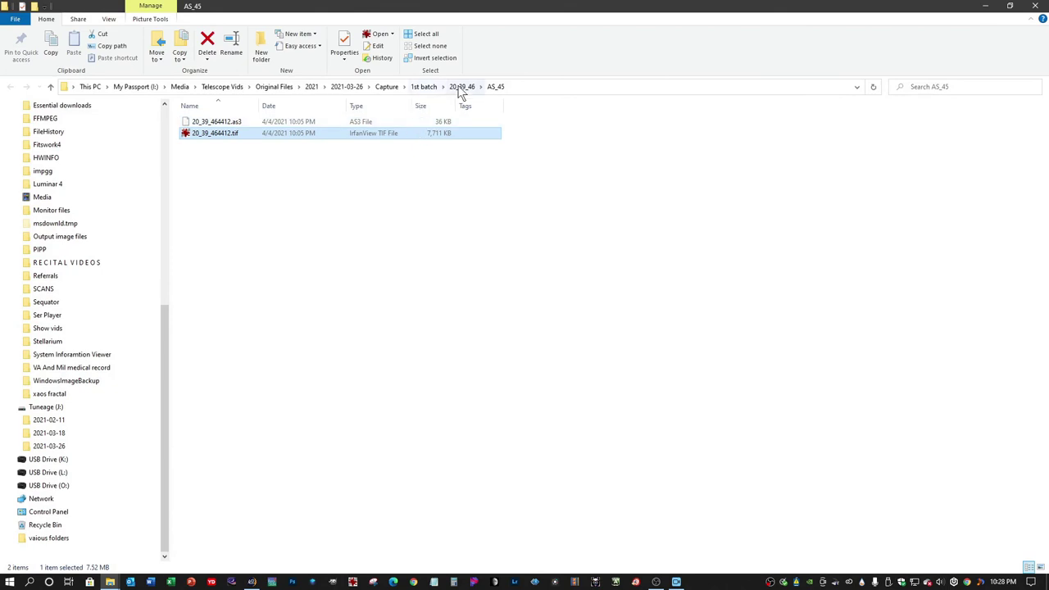
left_click(461, 87)
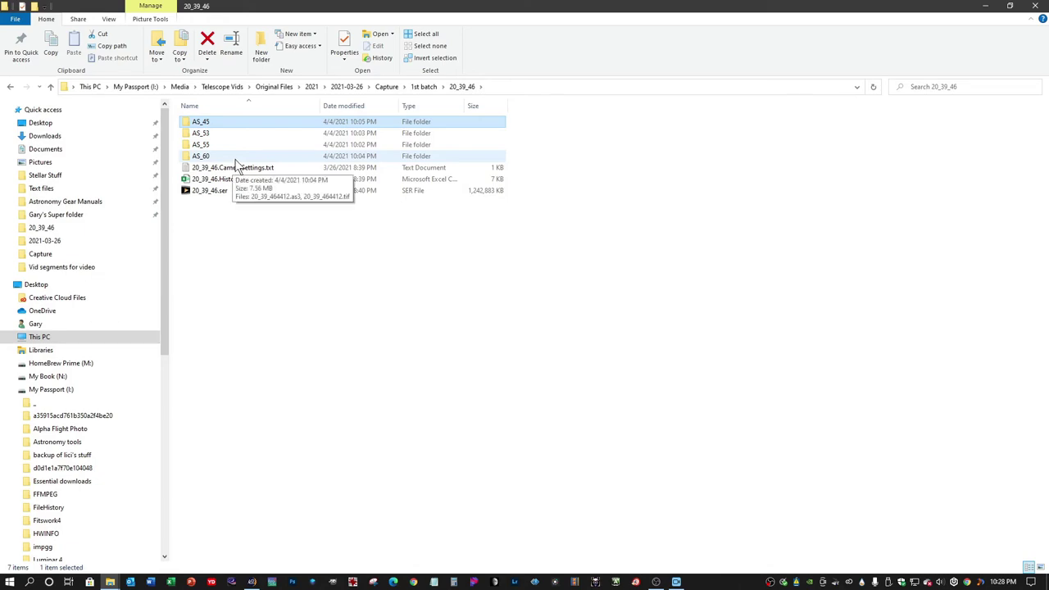
left_click(252, 581)
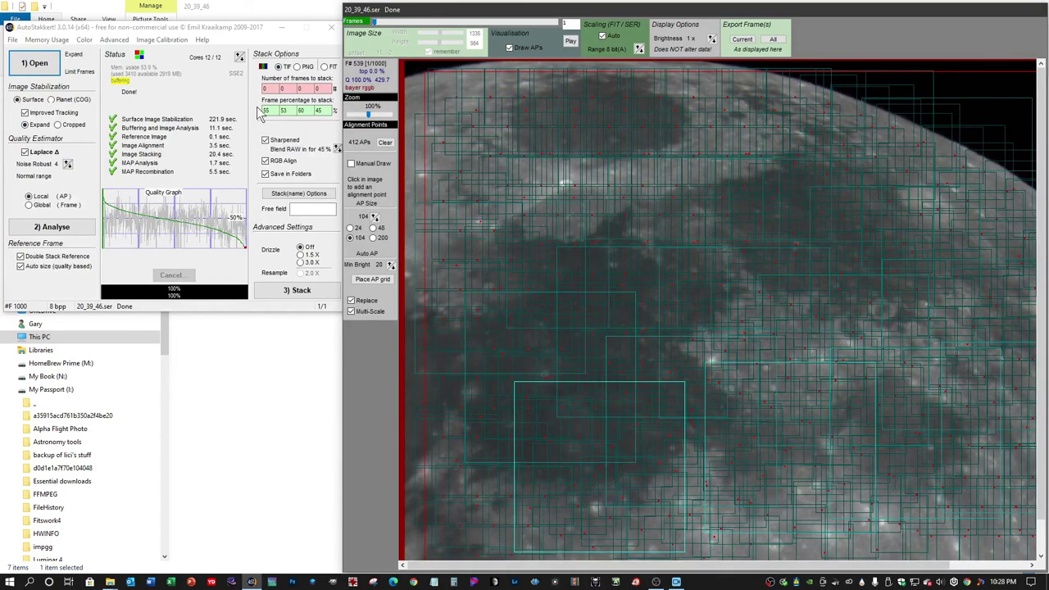
left_click(230, 390)
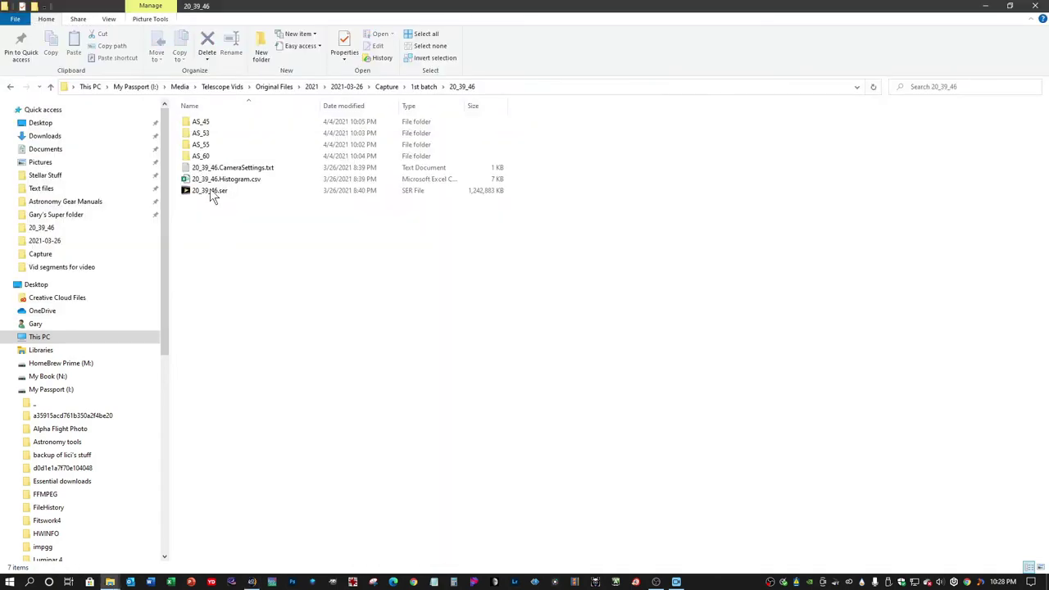
double_click(205, 124)
Rename the AS_45 TIF to 20_39_46_464412_45.tif and move it into 20_39_46.
left_click(235, 134)
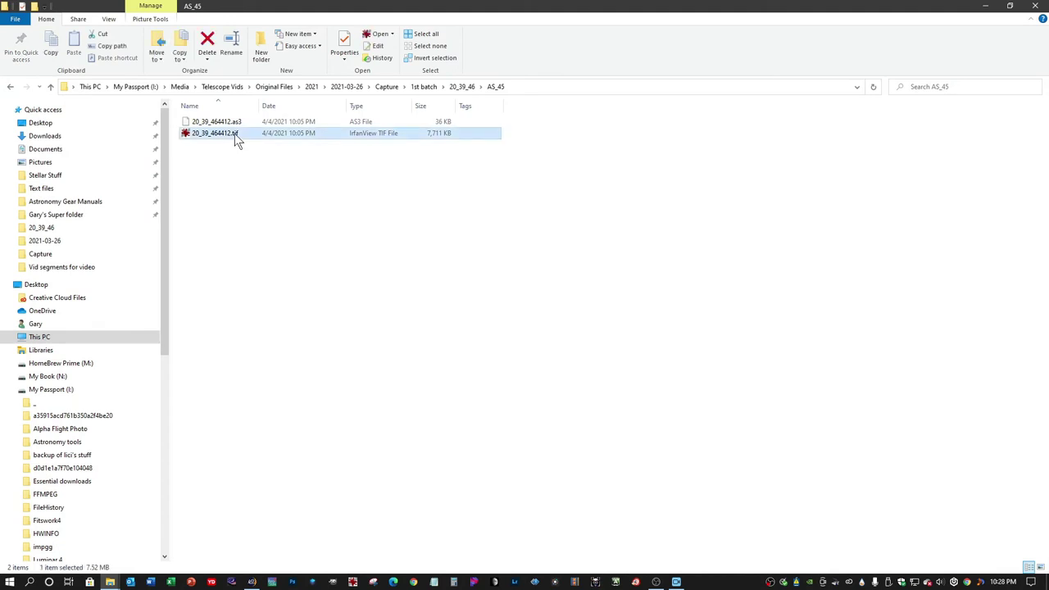
left_click(234, 134)
left_click(229, 128)
type("_45")
key("Return")
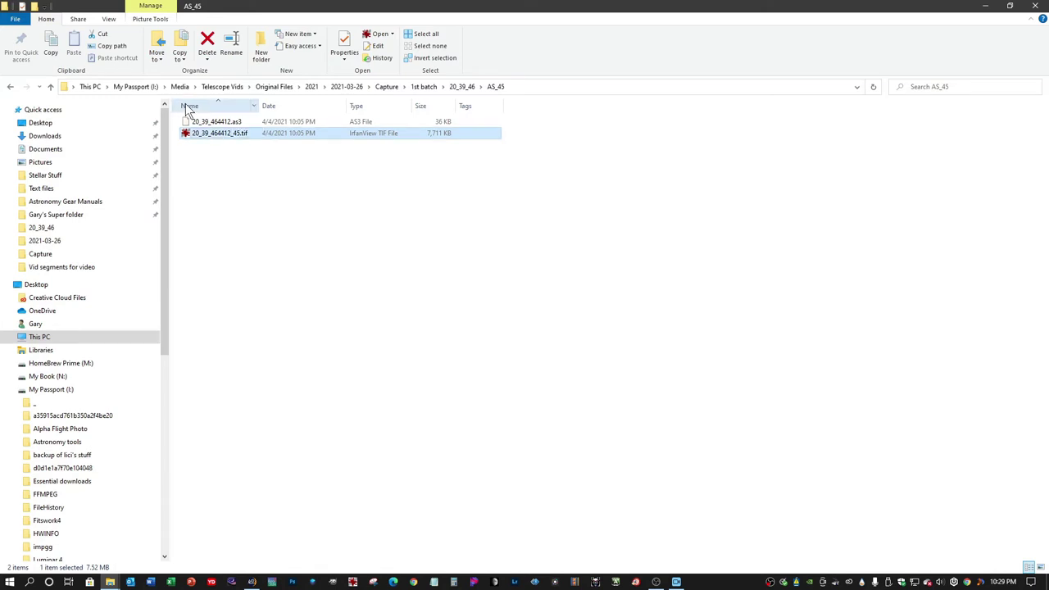
left_click_drag(227, 138, 465, 99)
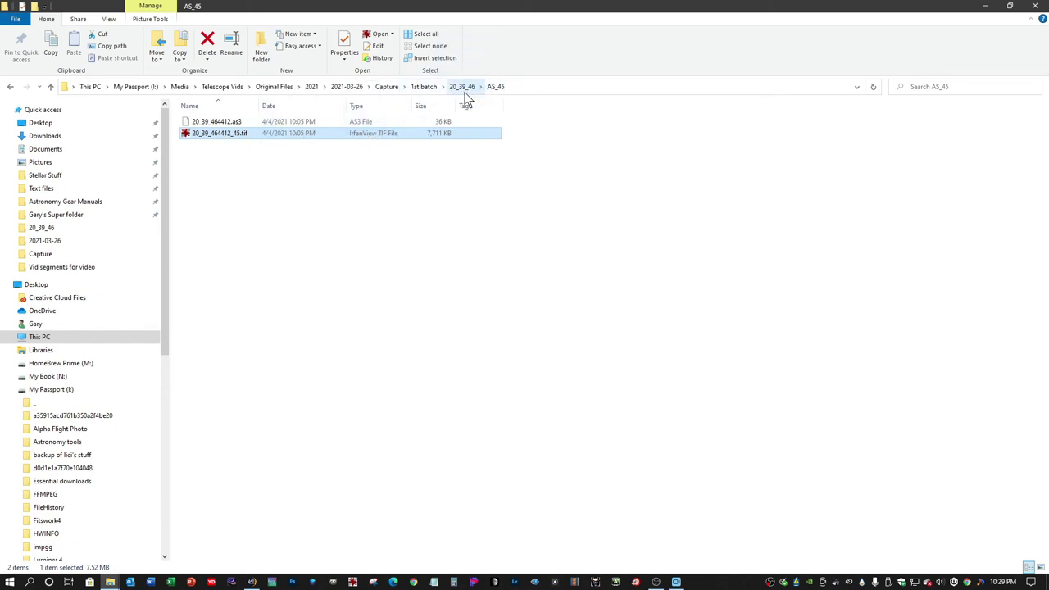
left_click(467, 89)
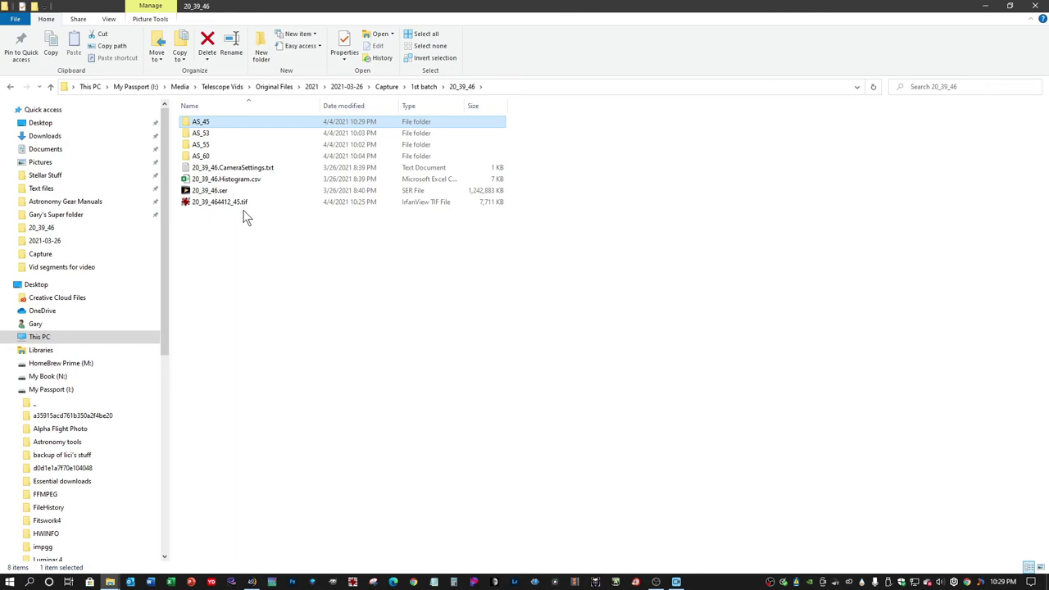
Add a _53 suffix to the stacked TIF in AS_53.
double_click(203, 138)
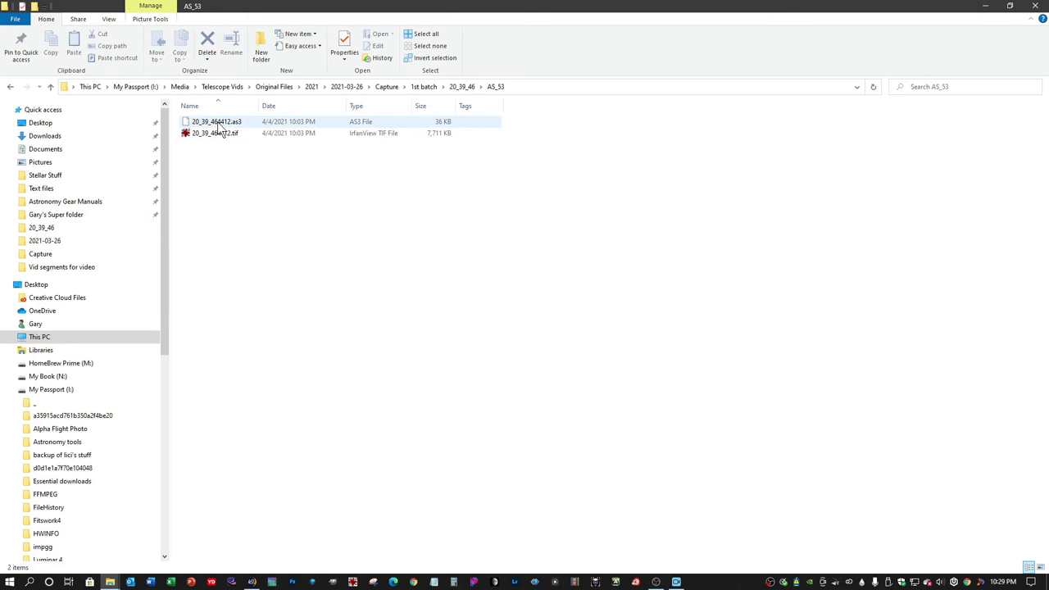
left_click(225, 139)
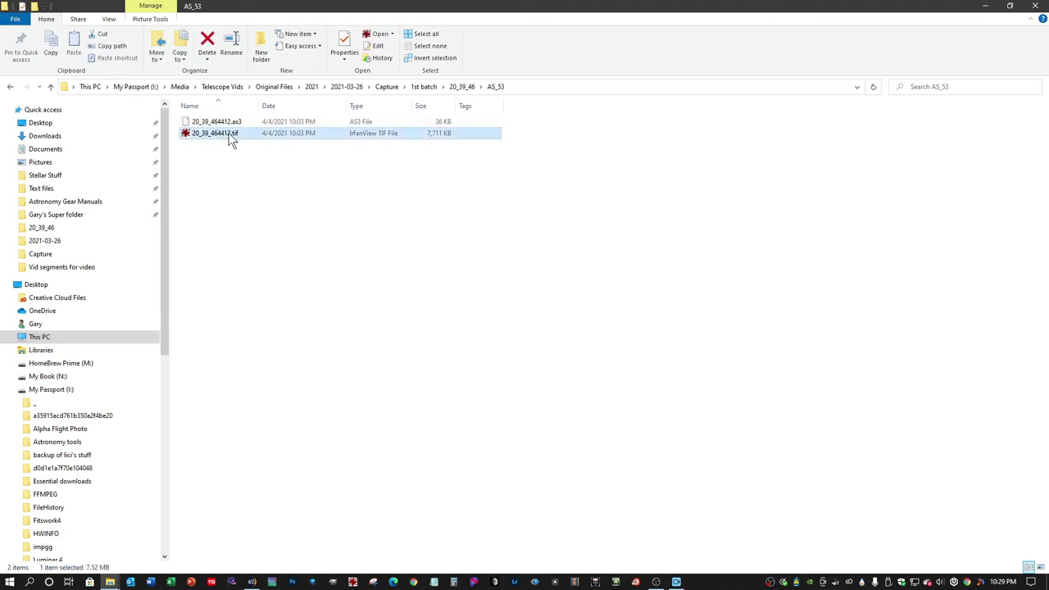
left_click(231, 141)
key("Right")
type("_53")
key("Return")
left_click(472, 87)
Add a _55 suffix to the stacked TIF in AS_55.
double_click(215, 146)
left_click(235, 134)
left_click(235, 134)
key("Right")
type("_55")
key("Return")
left_click(463, 87)
Rename the AS_60 TIF with a _60 suffix and move it into 20_39_46.
double_click(217, 156)
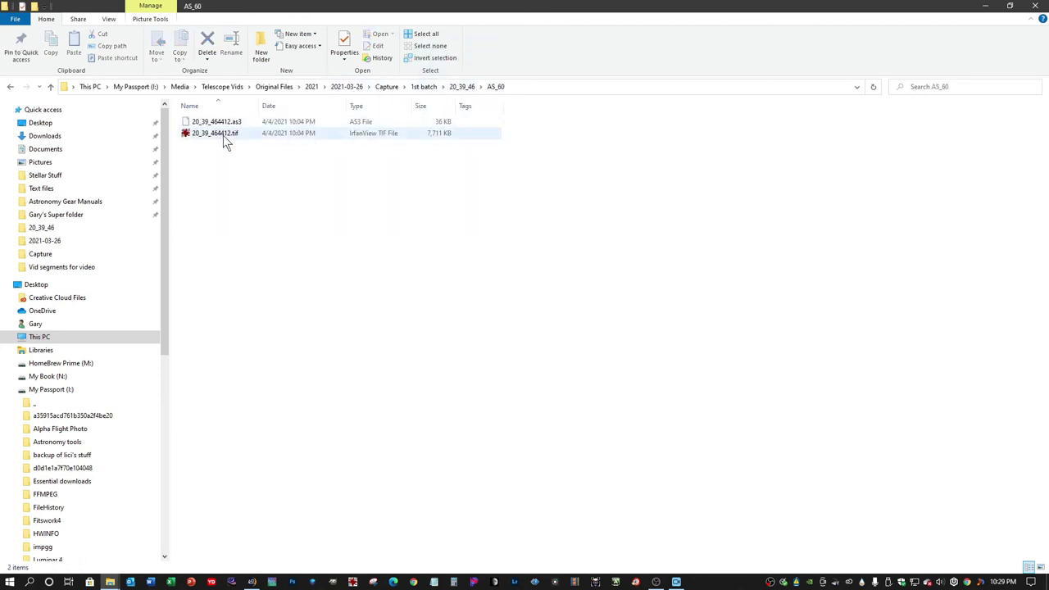
left_click(223, 135)
left_click(223, 135)
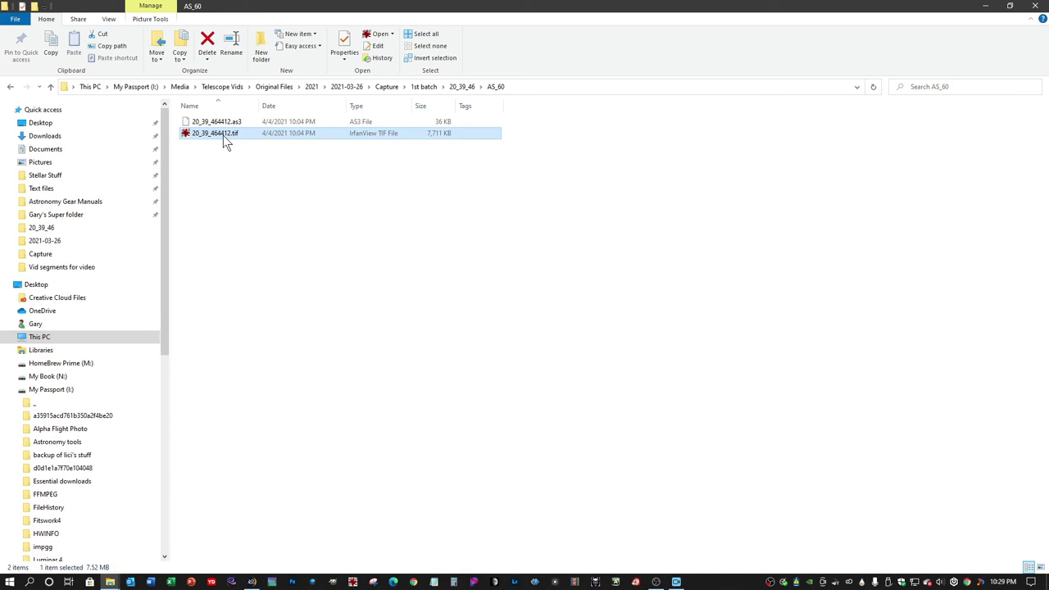
key("Right")
type("_60")
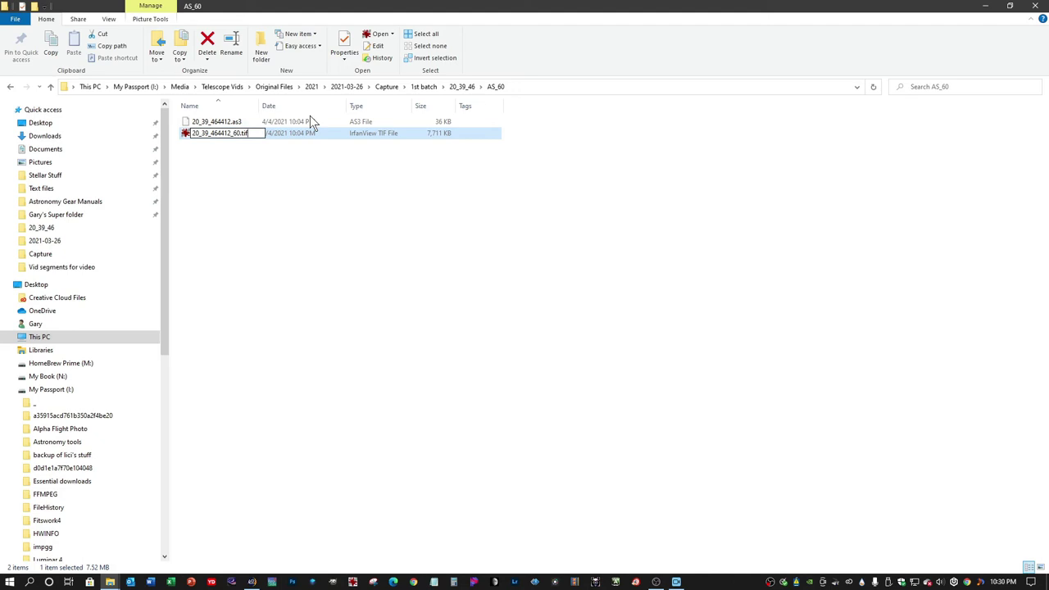
key("Return")
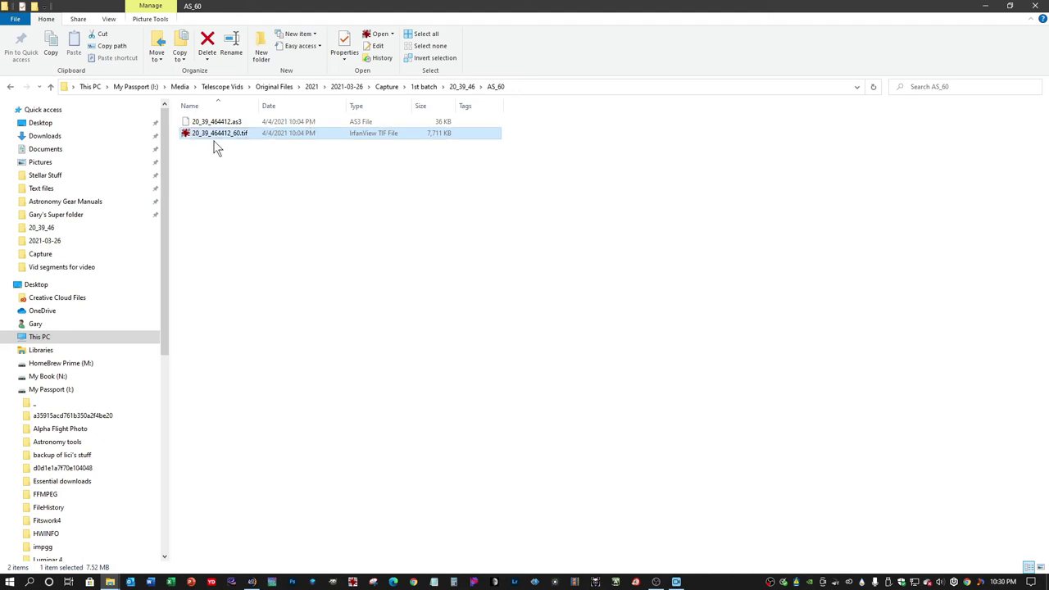
left_click_drag(222, 128, 463, 89)
left_click(462, 87)
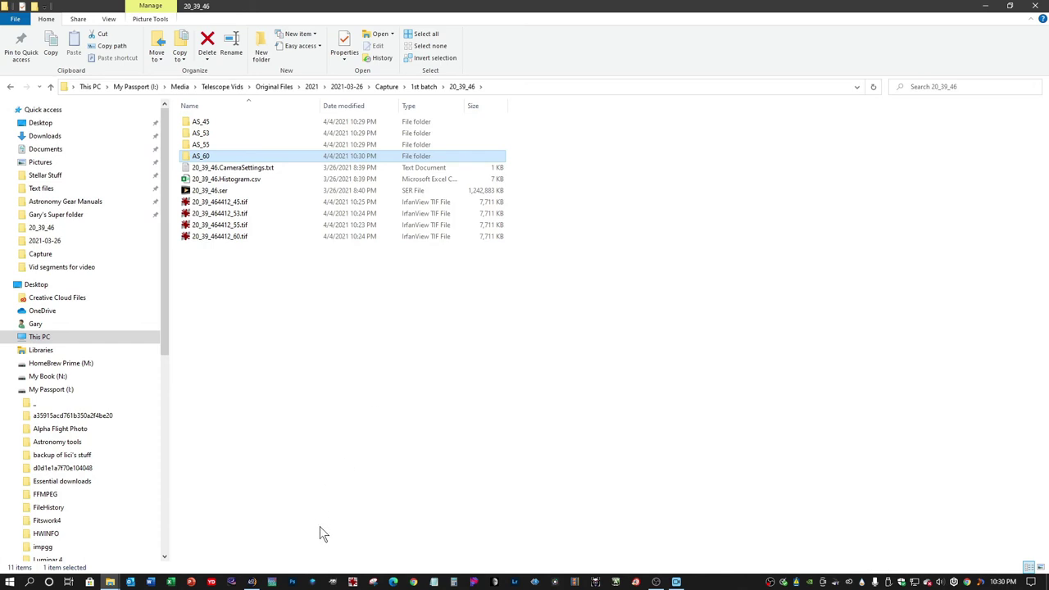
Start RegiStax 6 and load the four 20_39_464412 TIF stacks from the 20_39_46 folder.
left_click(272, 582)
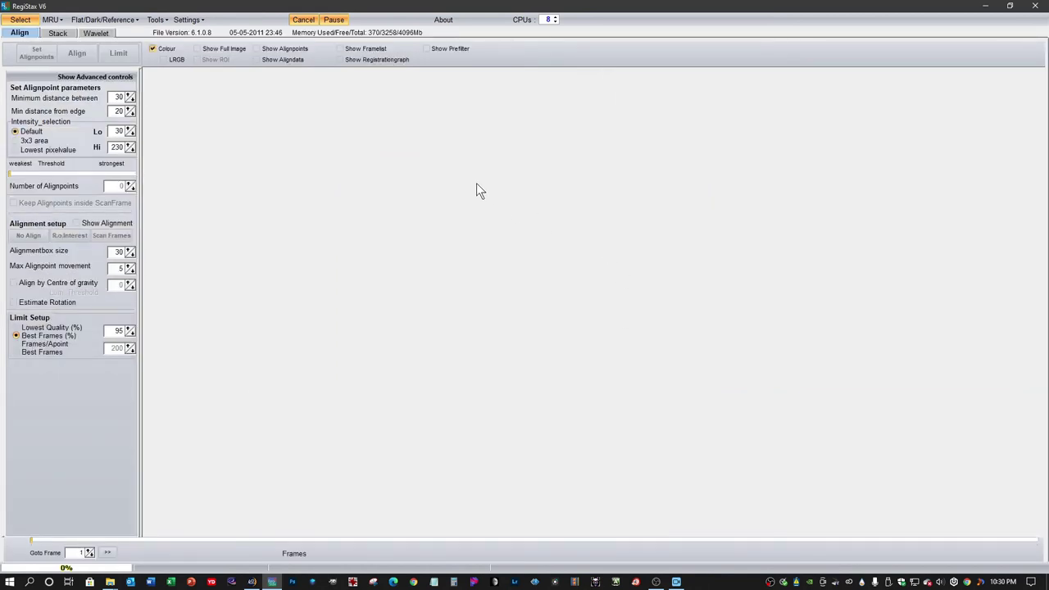
left_click(20, 19)
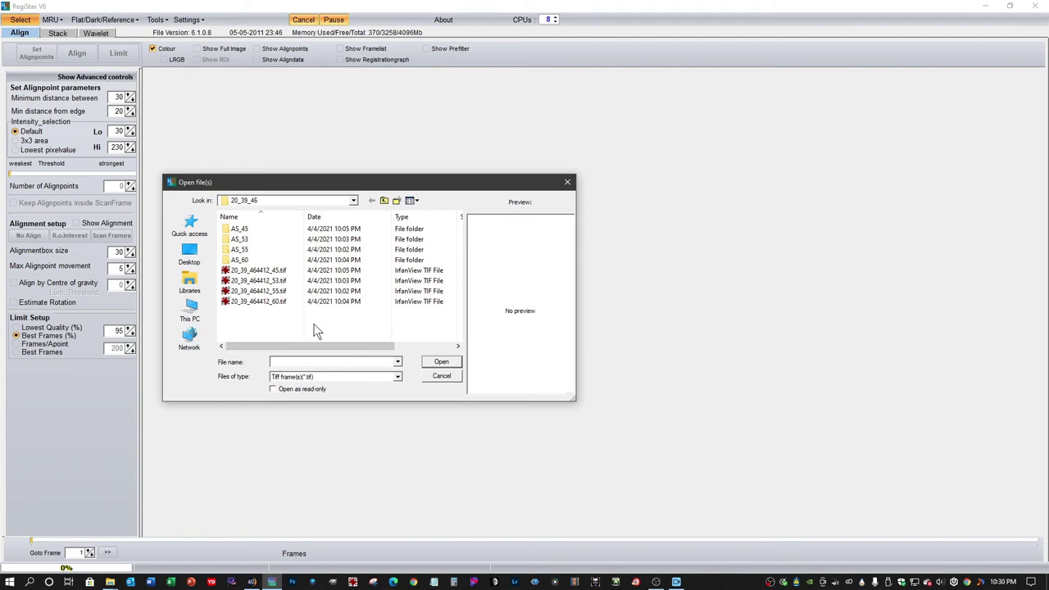
left_click(282, 273)
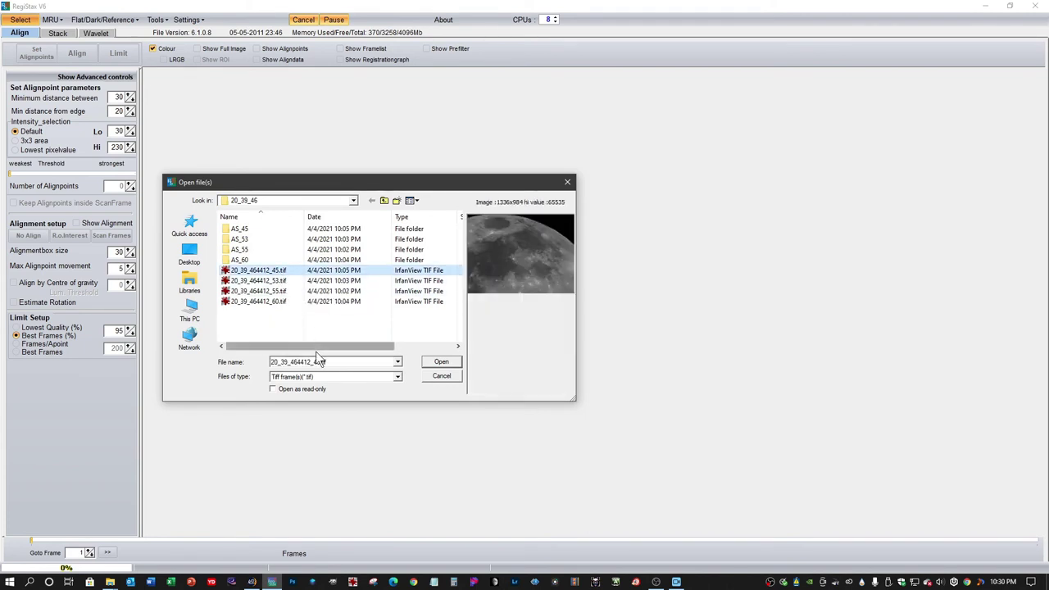
key("shift+Down")
key("shift+Down")
key("shift+Down")
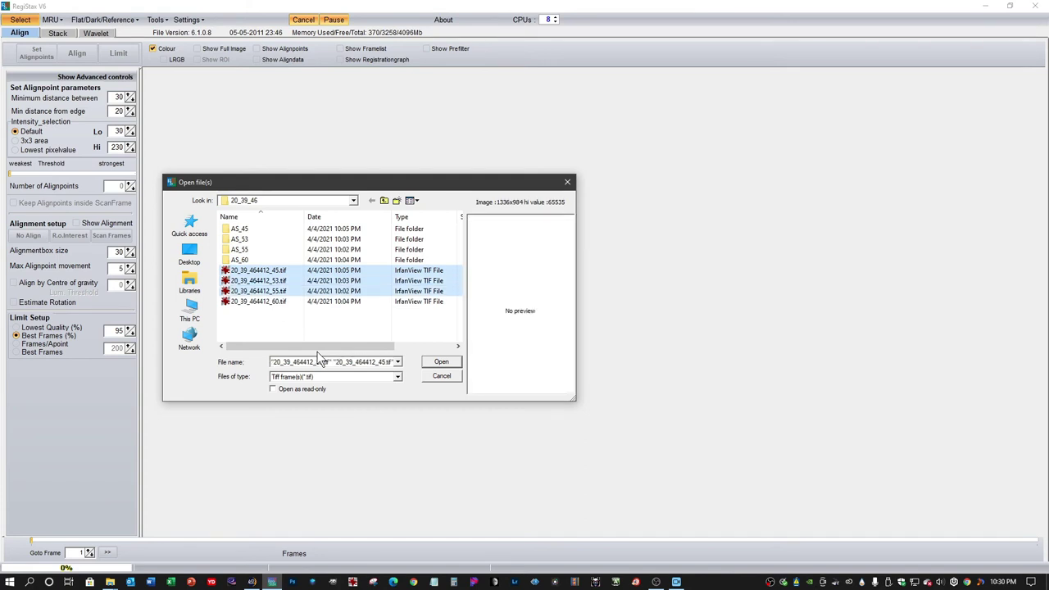
left_click(432, 365)
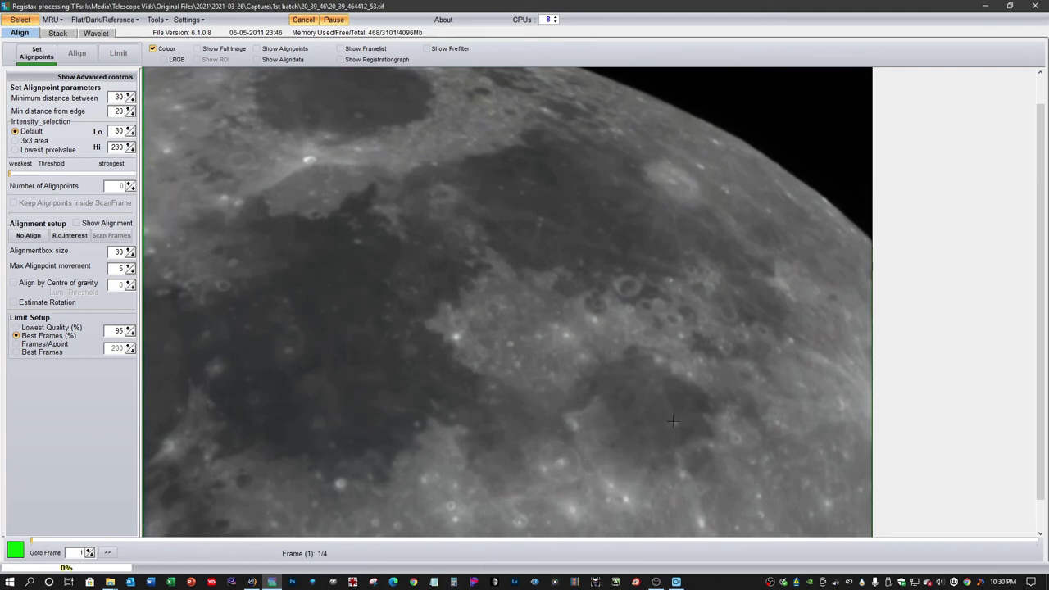
Place eight alignment points on craters and highlands across the moon image.
left_click(678, 473)
left_click(705, 522)
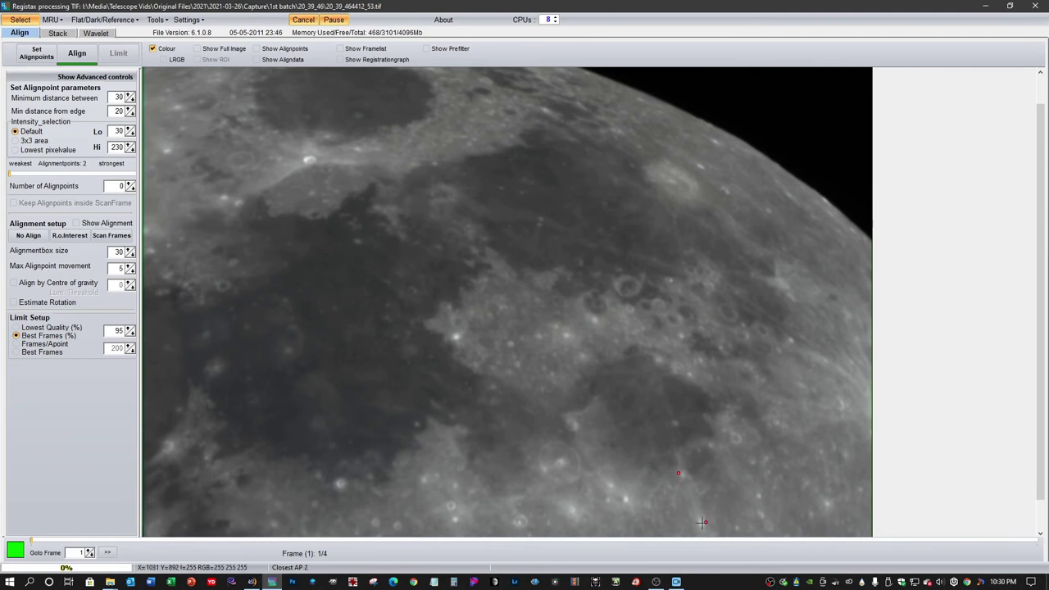
left_click(628, 500)
left_click(604, 486)
left_click(454, 337)
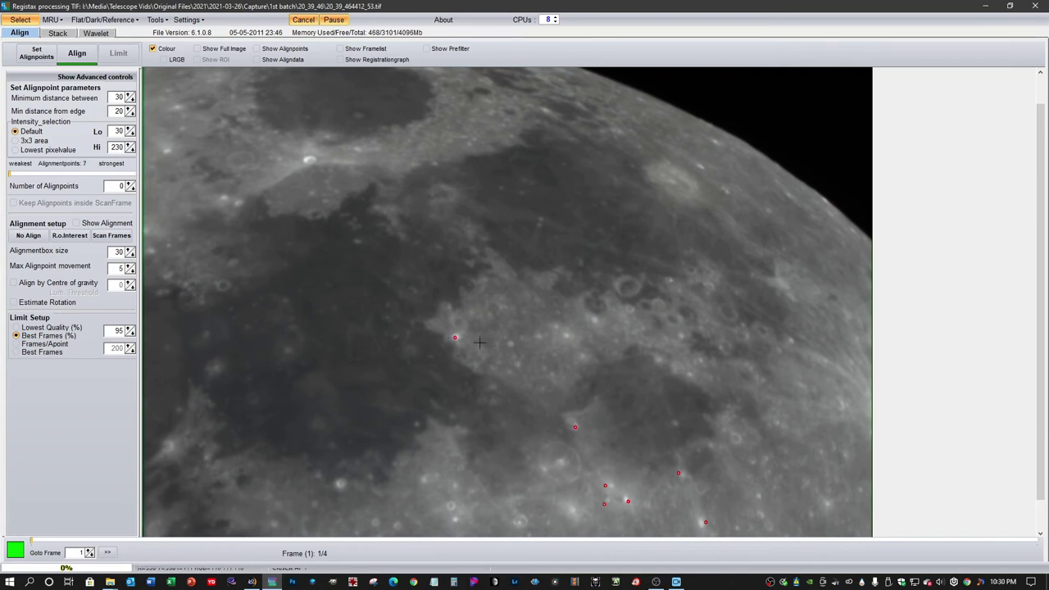
left_click(590, 321)
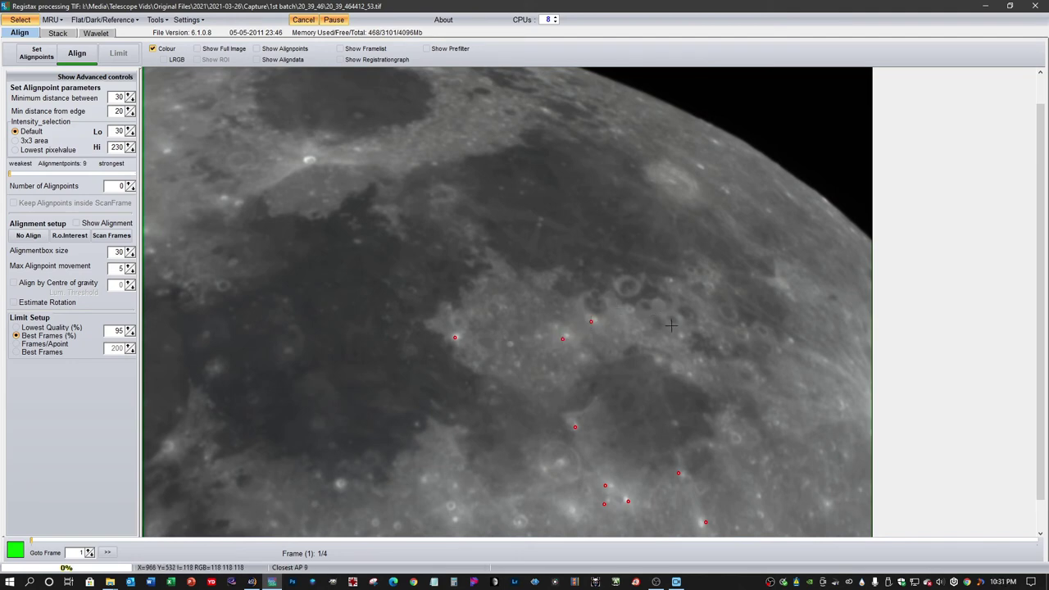
left_click(676, 336)
left_click(305, 157)
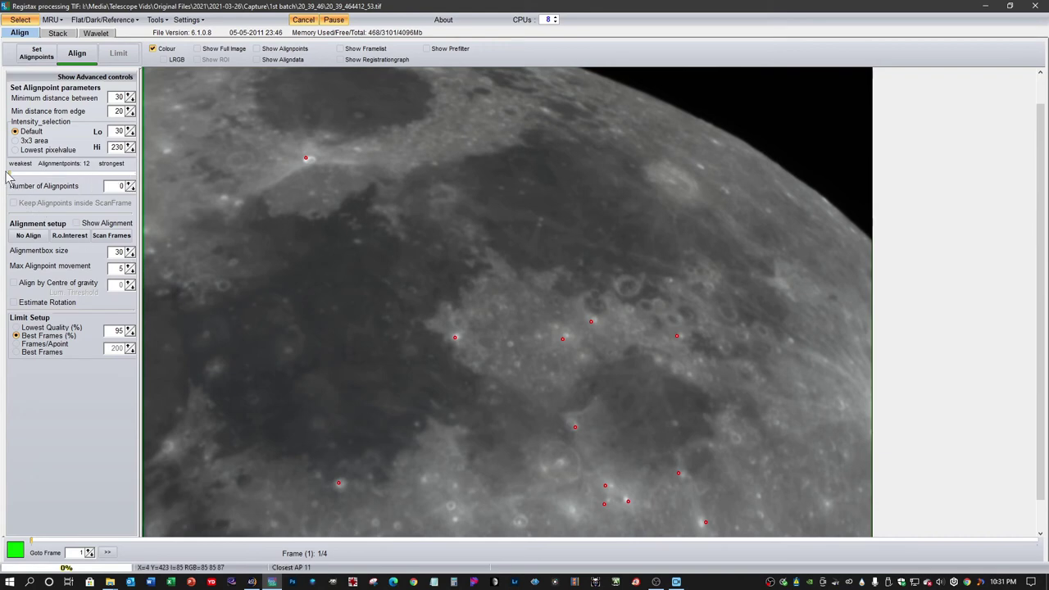
Keep only the four strongest alignment points, then align and limit the four frames.
left_click_drag(10, 178, 93, 186)
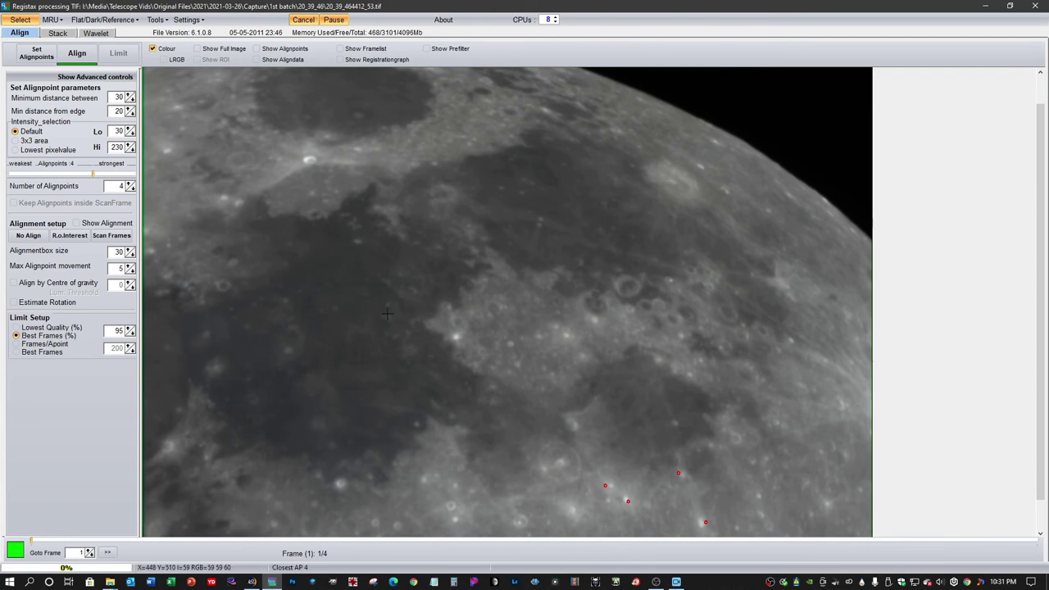
left_click(76, 55)
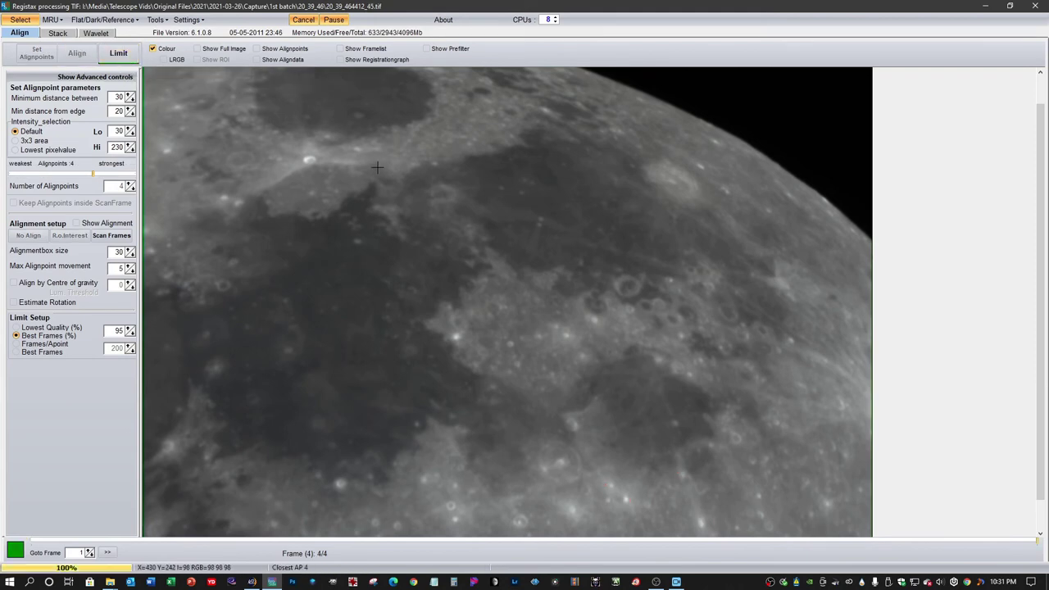
left_click(127, 59)
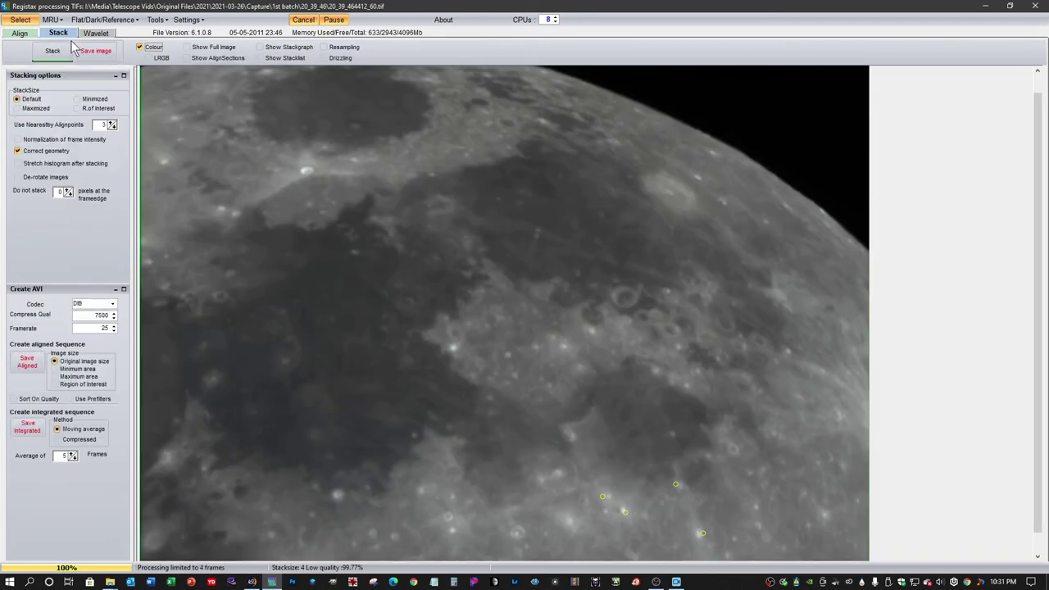
Stack the four aligned frames and bring up the saved wavelet schemes list.
left_click(47, 54)
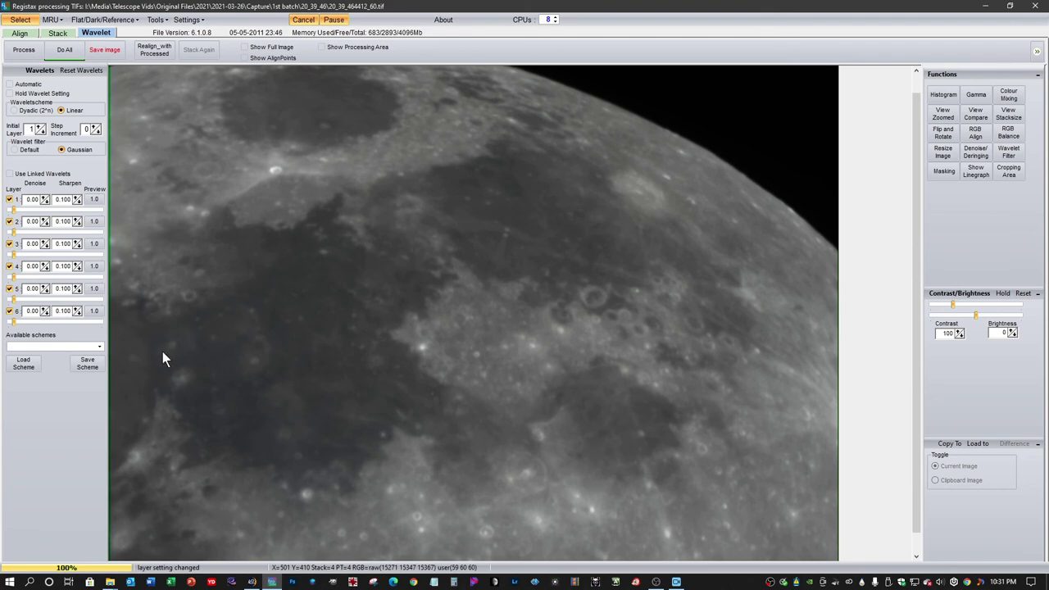
left_click(26, 368)
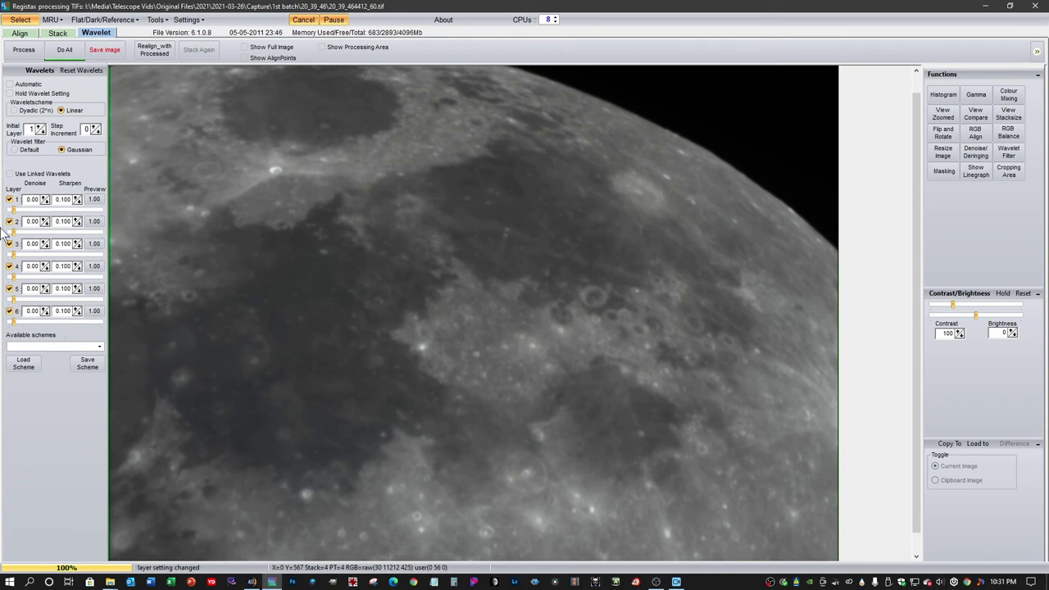
left_click(27, 363)
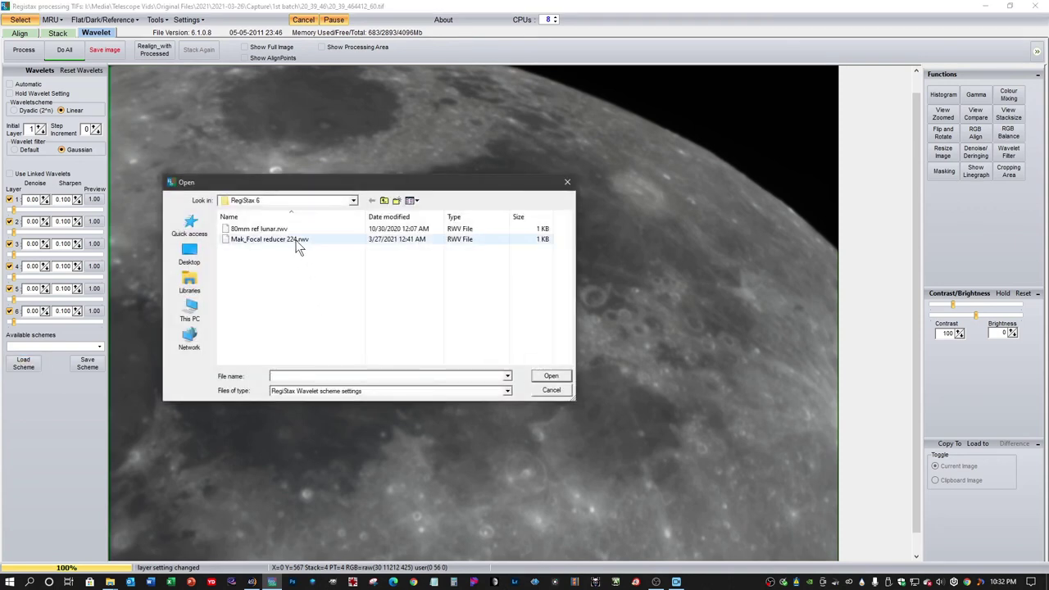
Load the Mak_Focal reducer 224.rwv wavelet scheme (layers 11.0 and 9.1) and apply it to the whole image.
double_click(300, 239)
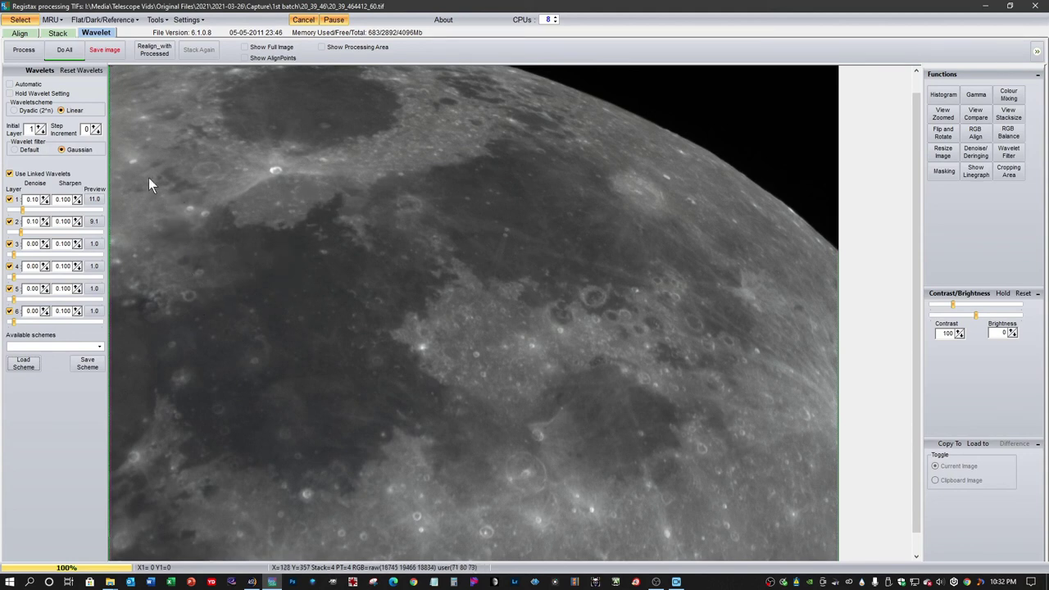
left_click(64, 51)
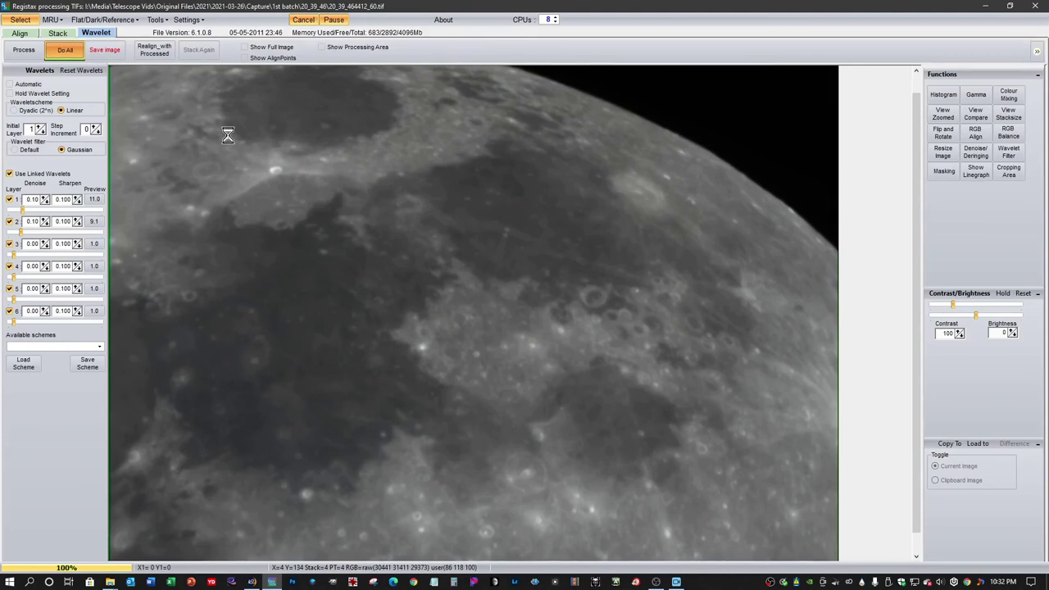
Save the sharpened image as 20_39_464412__RG.tif in place of the '45' suffix, then close RegiStax.
left_click(104, 50)
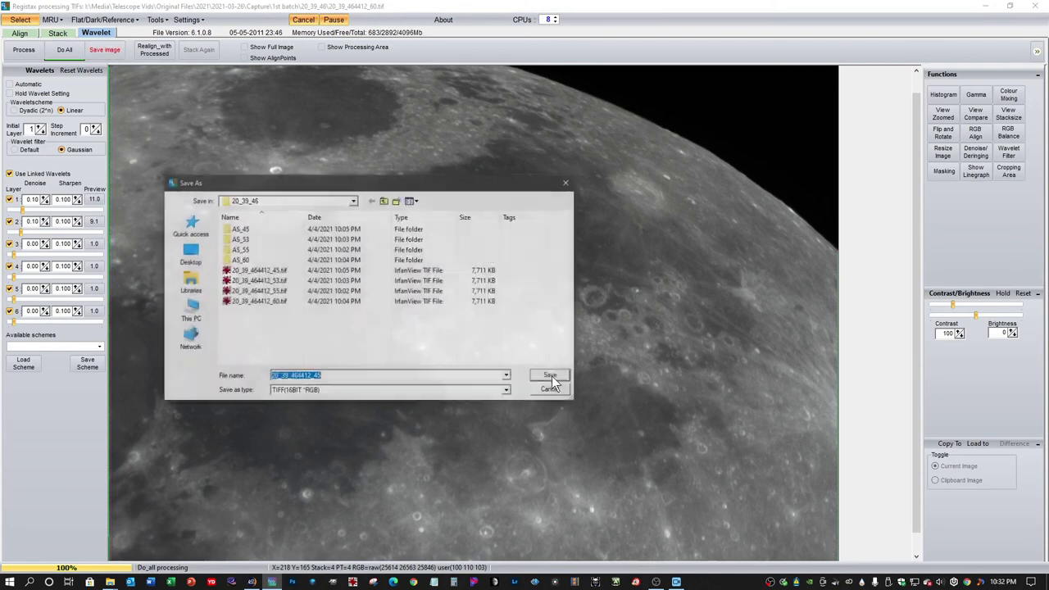
left_click(335, 377)
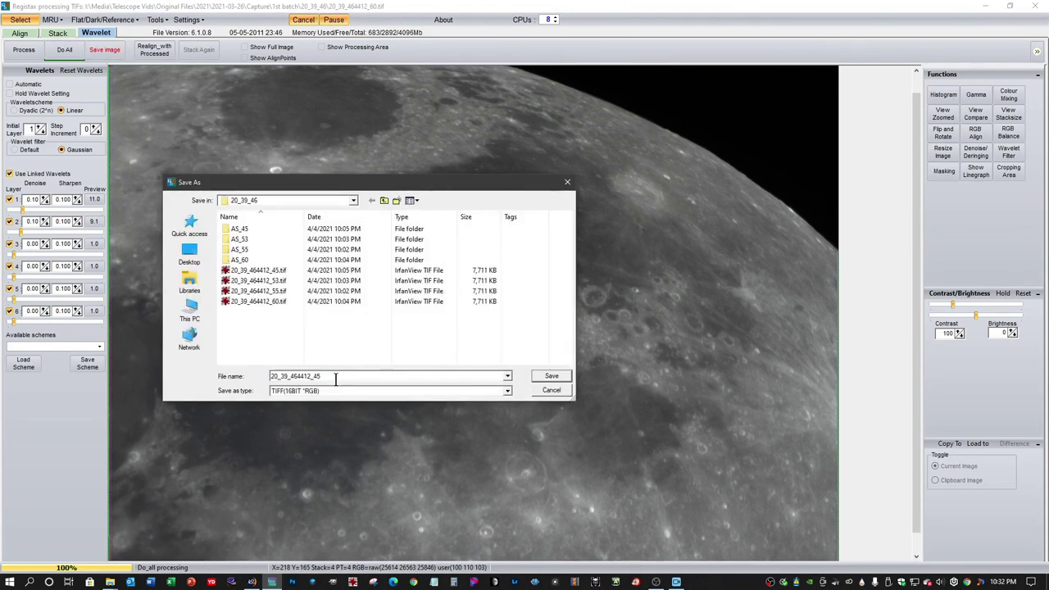
key("BackSpace")
key("BackSpace")
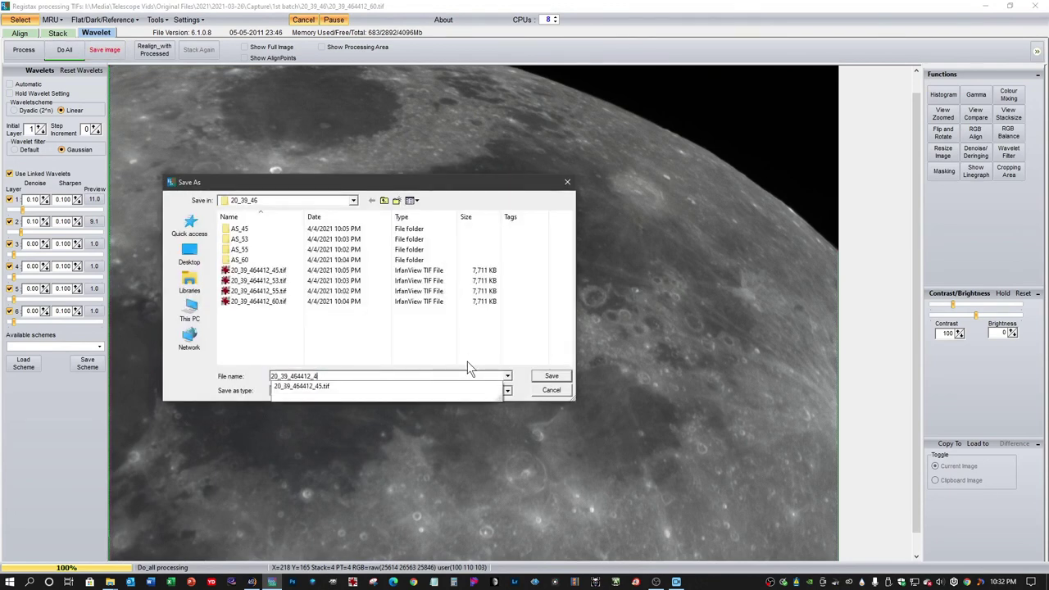
type("_")
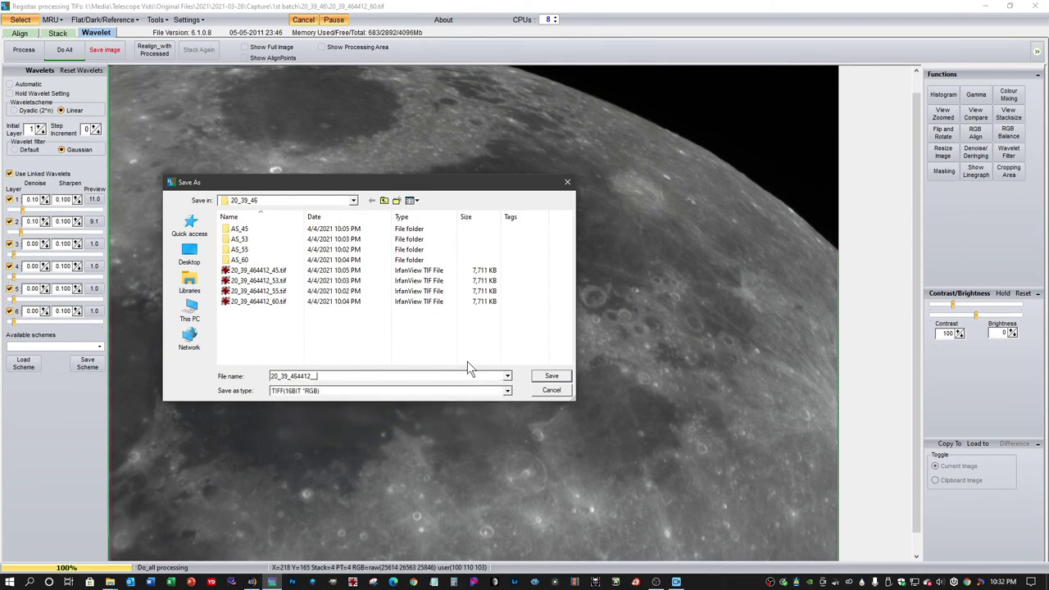
type("RG")
key("Return")
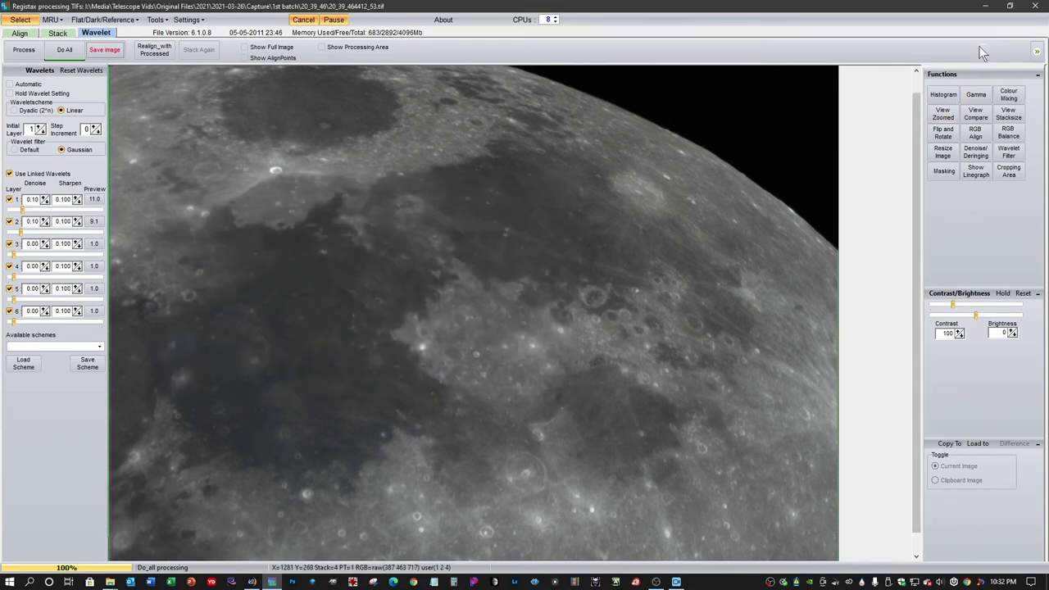
left_click(1043, 6)
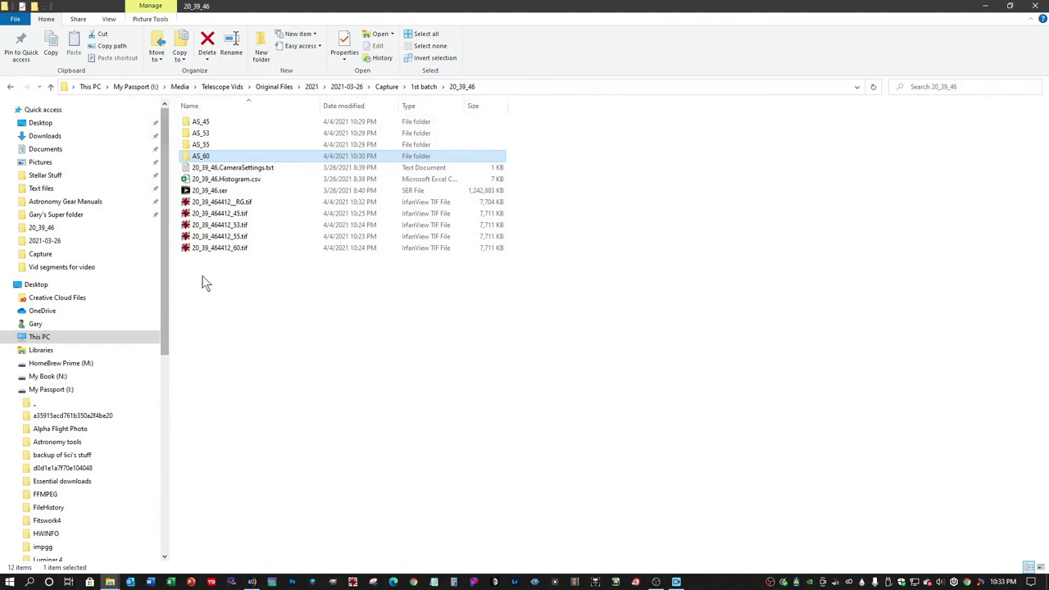
Open 20_39_464412__RG.tif from the 20_39_46 folder in IrfanView to view the result.
left_click(250, 204)
double_click(250, 206)
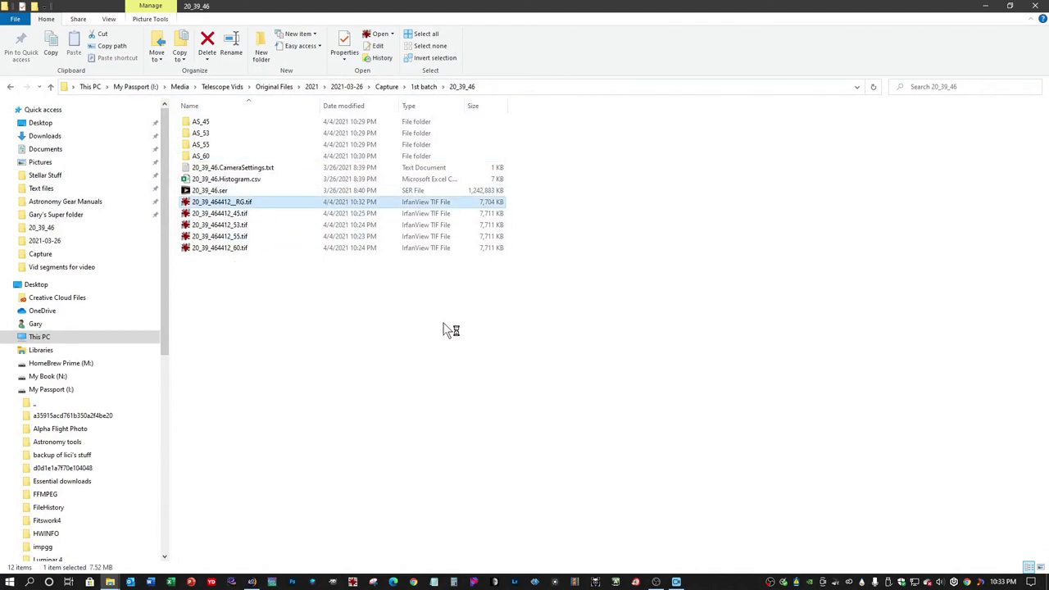